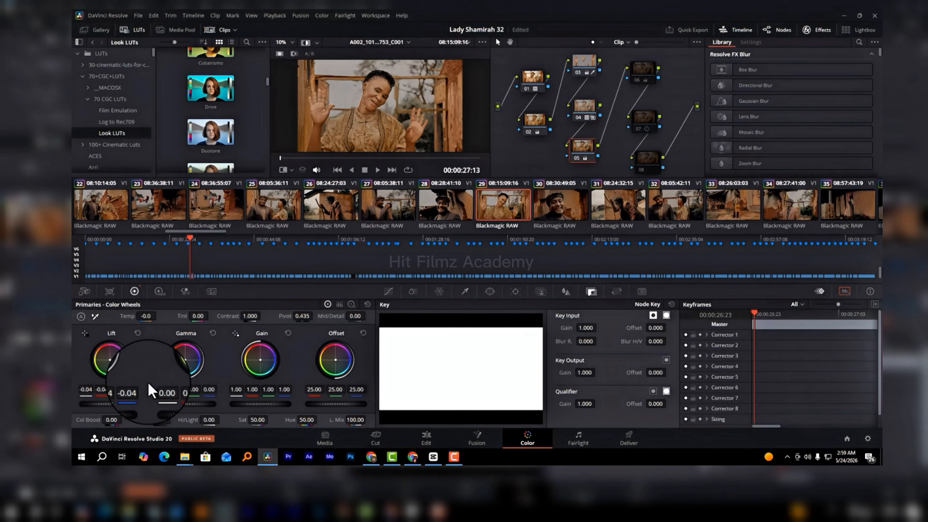
Step: Enable nodes 06 and 07 of the woman's clip, and switch node 07's primaries to the Log Wheels
left_click(647, 68)
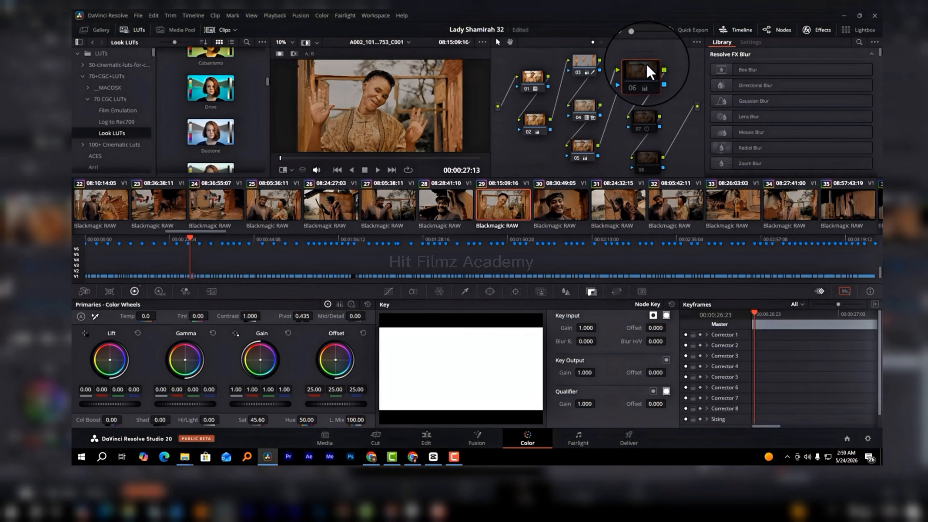
left_click(644, 116)
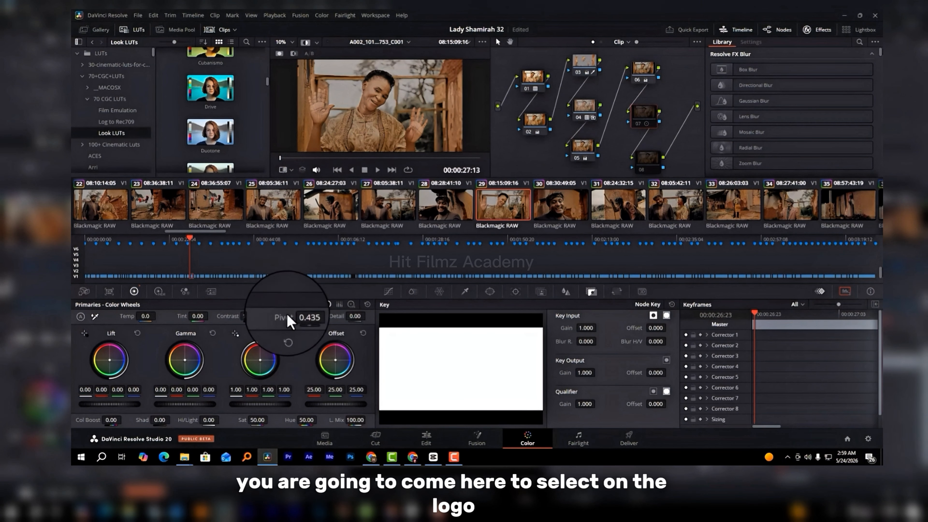
left_click(351, 305)
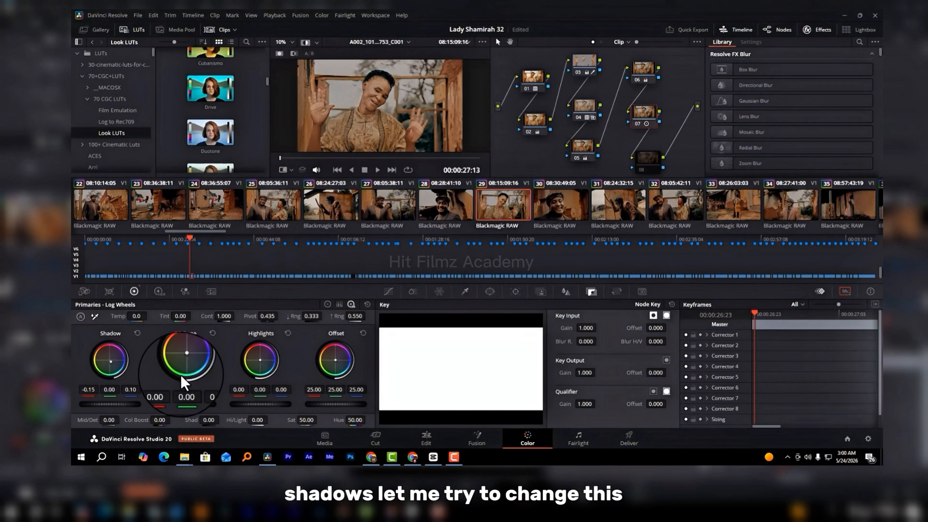
Step: Try red and orange tints in node 07's shadows using the Shadow wheel
left_click_drag(113, 365, 119, 272)
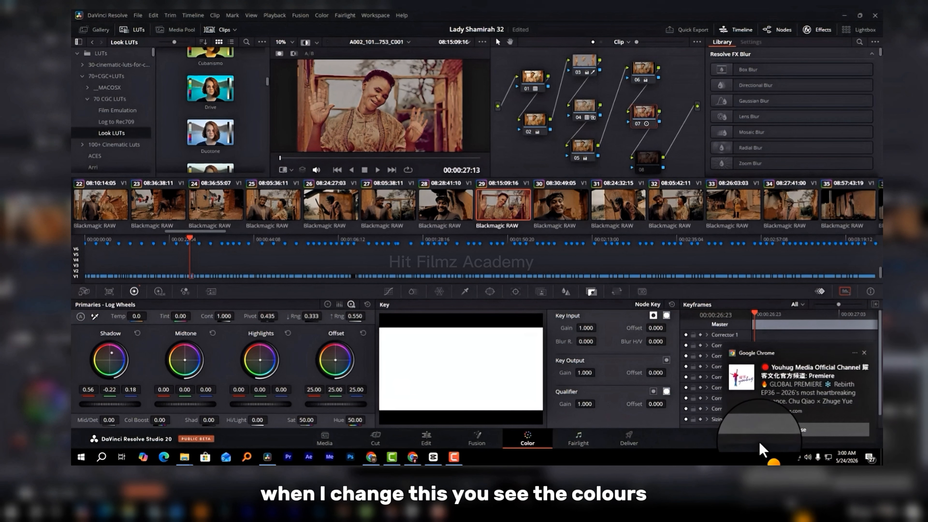
left_click(761, 433)
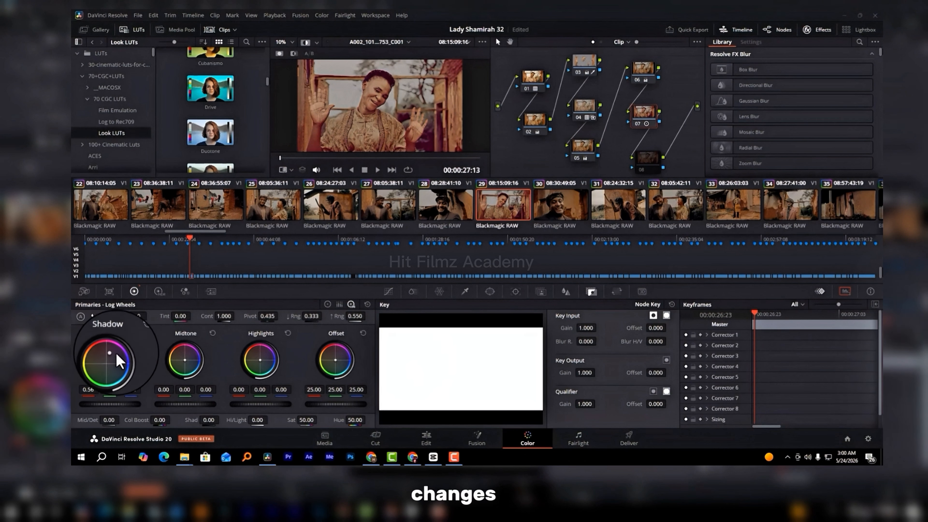
left_click_drag(103, 351, 94, 351)
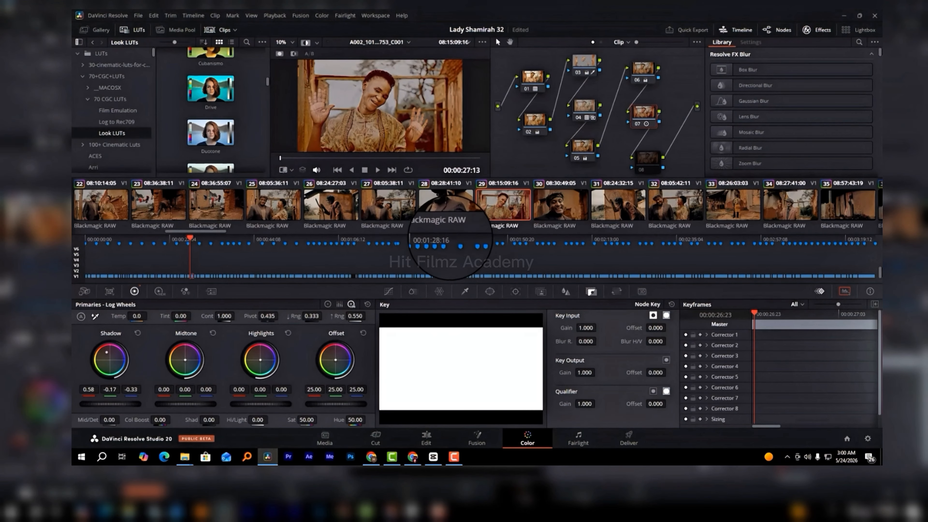
Step: Shift node 07's shadows towards teal, setting Shadow to -0.24 red, 0.02 green and 0.19 blue
left_click_drag(426, 244, 503, 334)
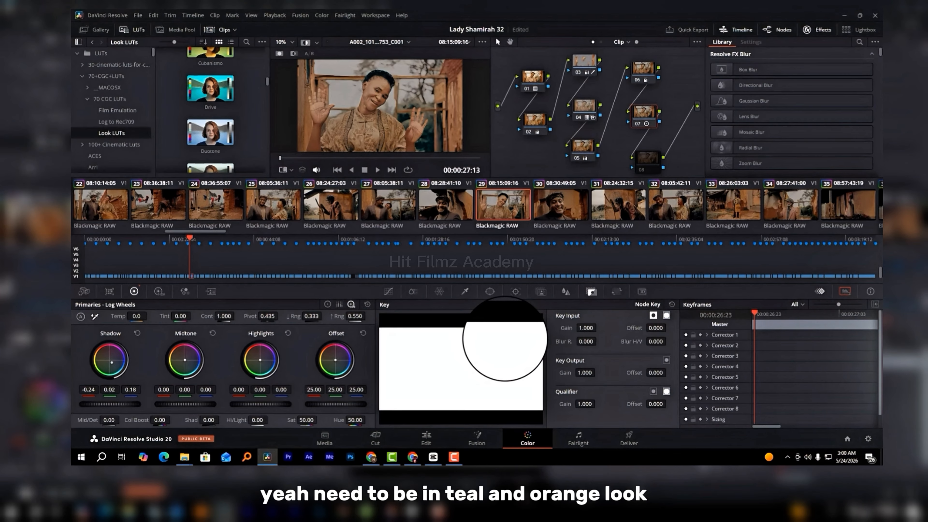
left_click_drag(505, 339, 510, 339)
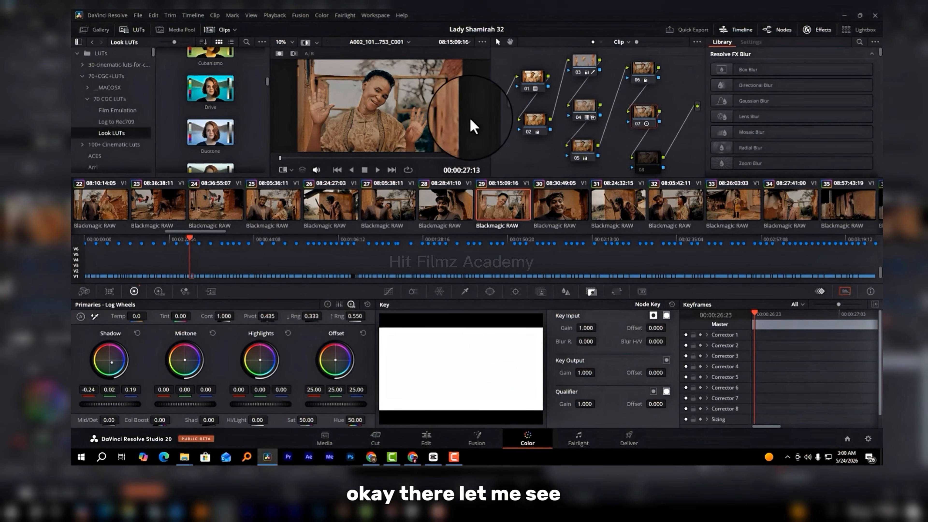
Step: Compare the image with node 07 off and on, and inspect the graded frame full screen
key("ctrl+d")
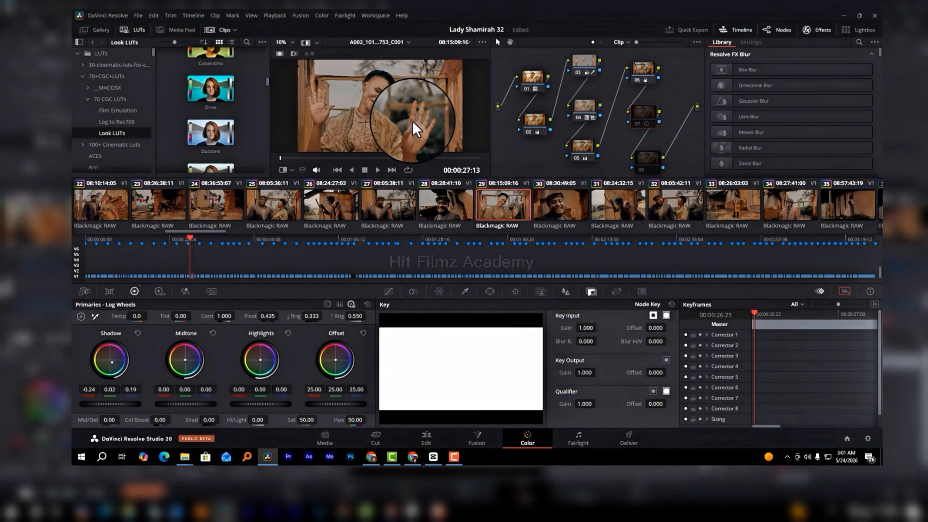
key("ctrl+d")
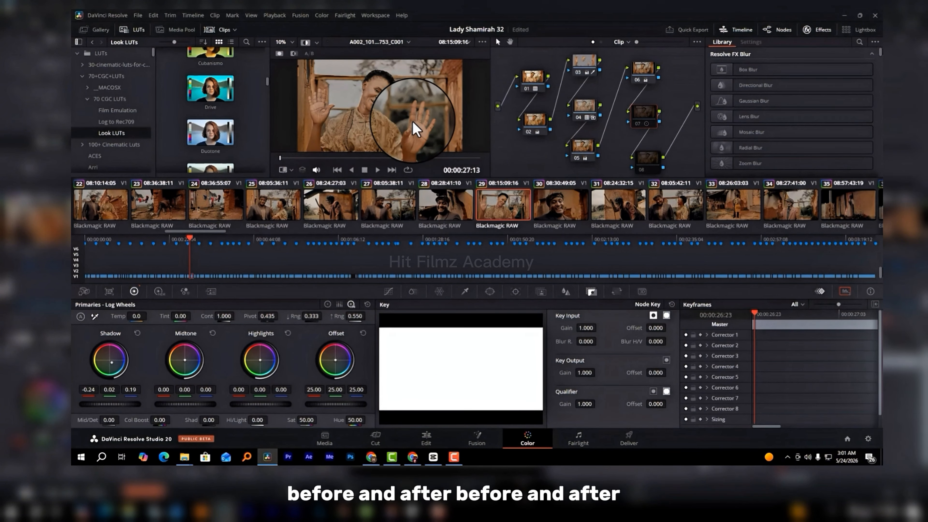
key("ctrl+d")
key("ctrl+d")
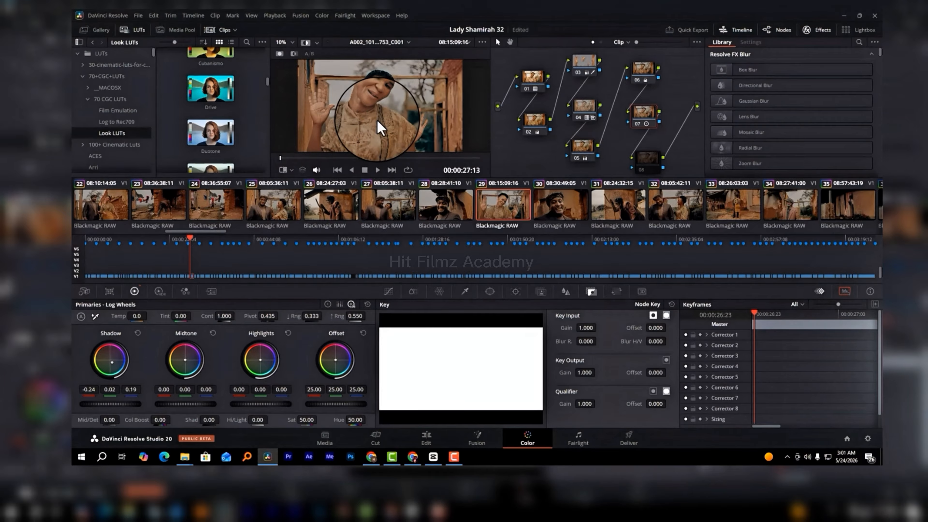
key("ctrl+f")
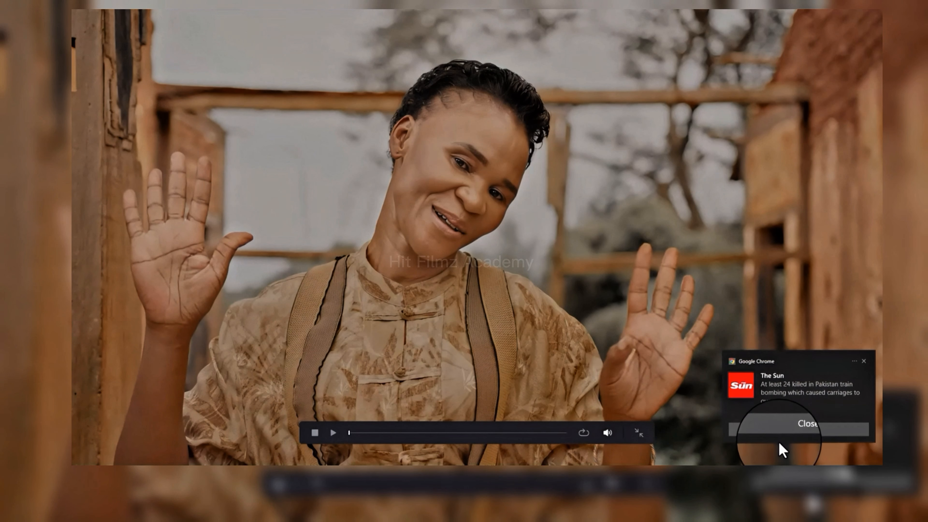
left_click(779, 431)
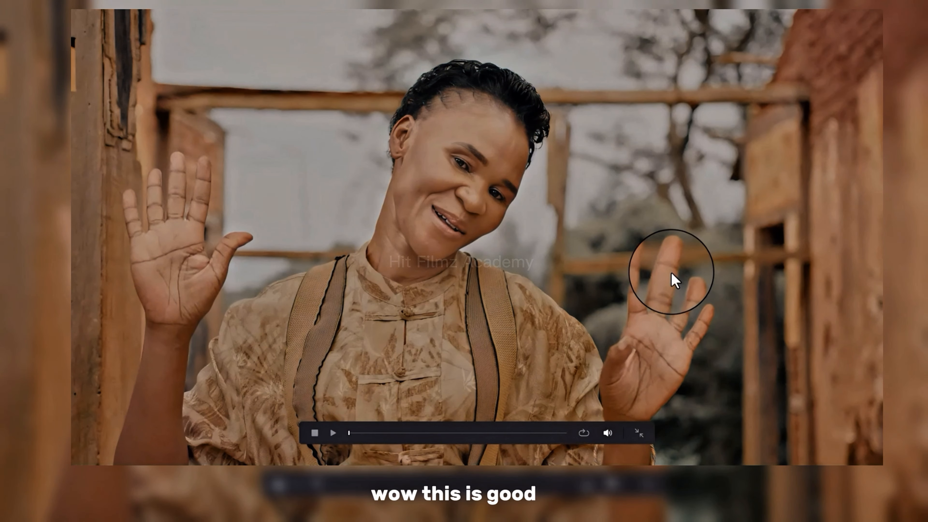
key("Escape")
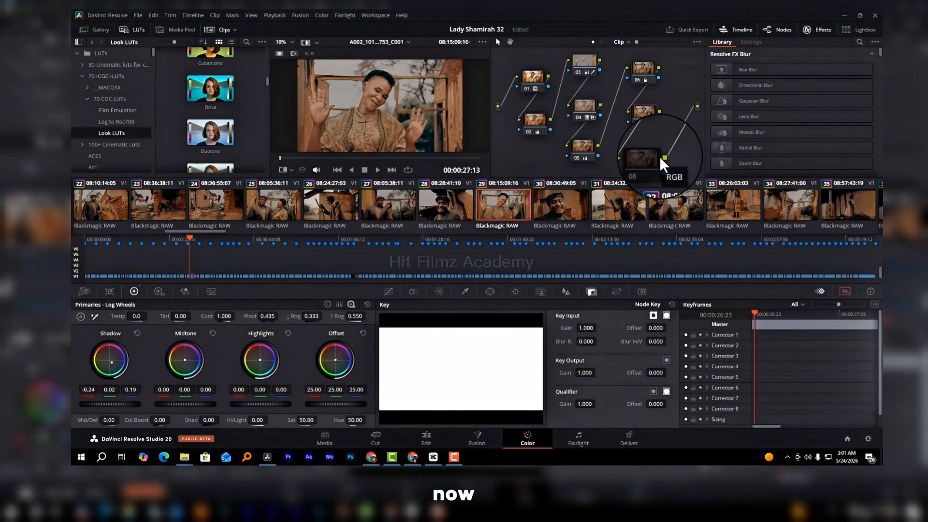
Step: Enable node 08 and switch to clip 41, the man in the cap and sunglasses
left_click(647, 159)
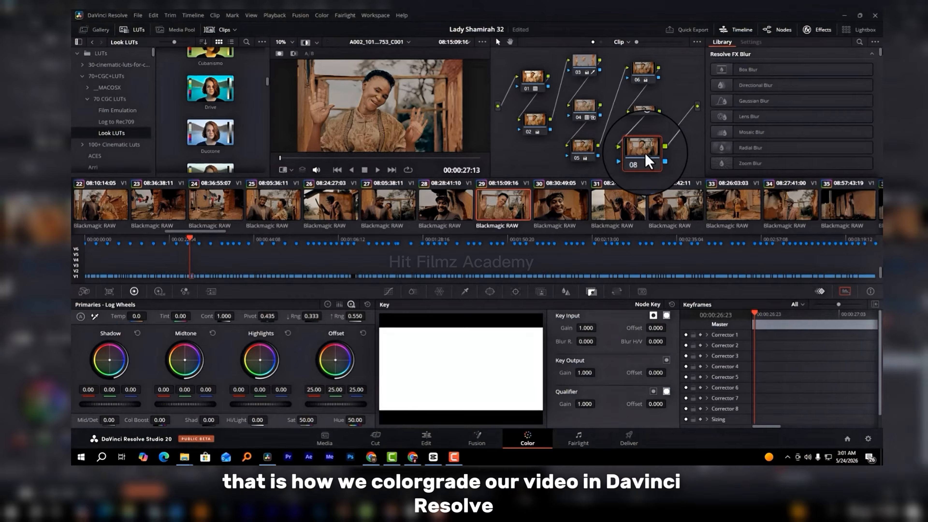
scroll(649, 214, "down", 4)
scroll(647, 210, "down", 5)
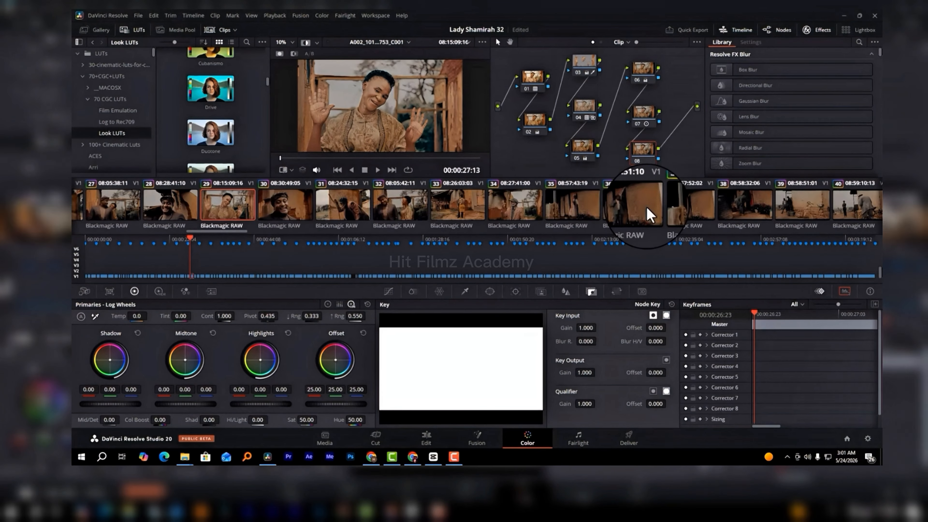
scroll(647, 206, "down", 2)
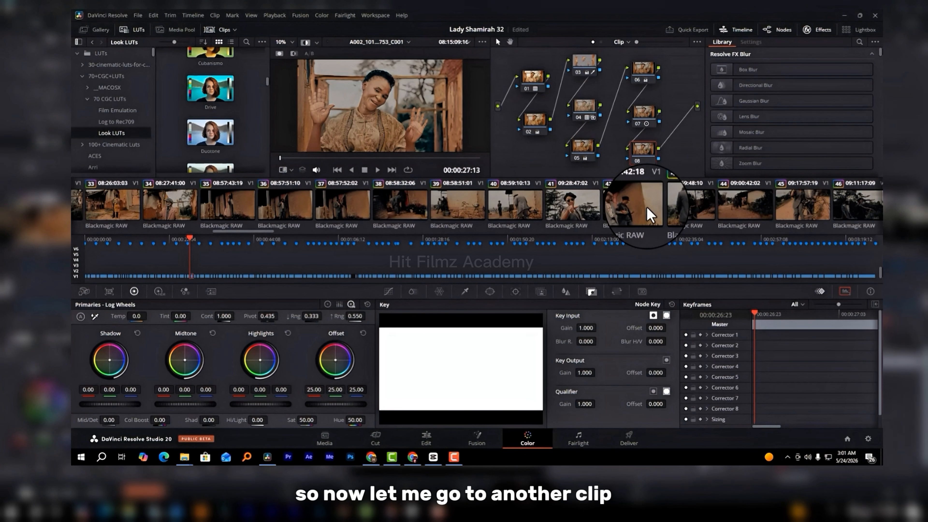
scroll(647, 207, "down", 2)
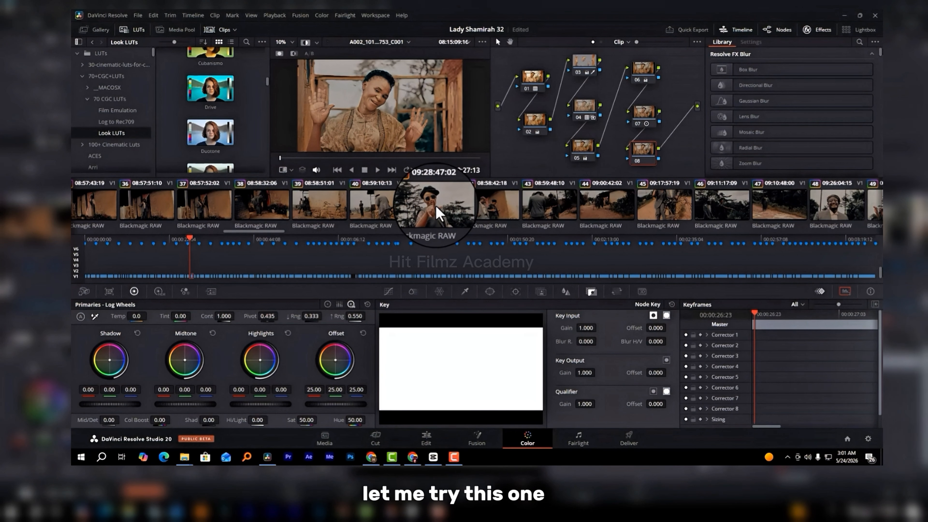
left_click(437, 214)
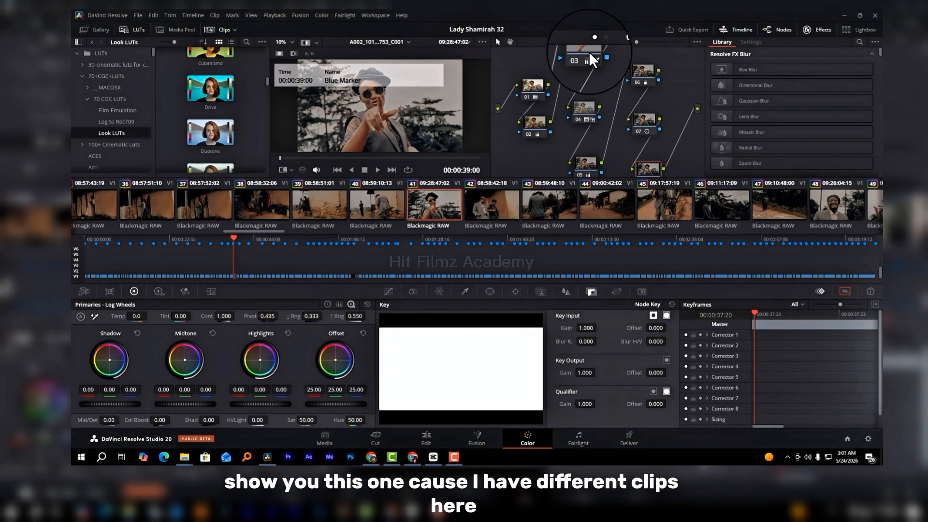
Step: Compare clip 41 full screen with all of its nodes disabled and enabled
left_click(590, 72)
left_click_drag(677, 65, 541, 174)
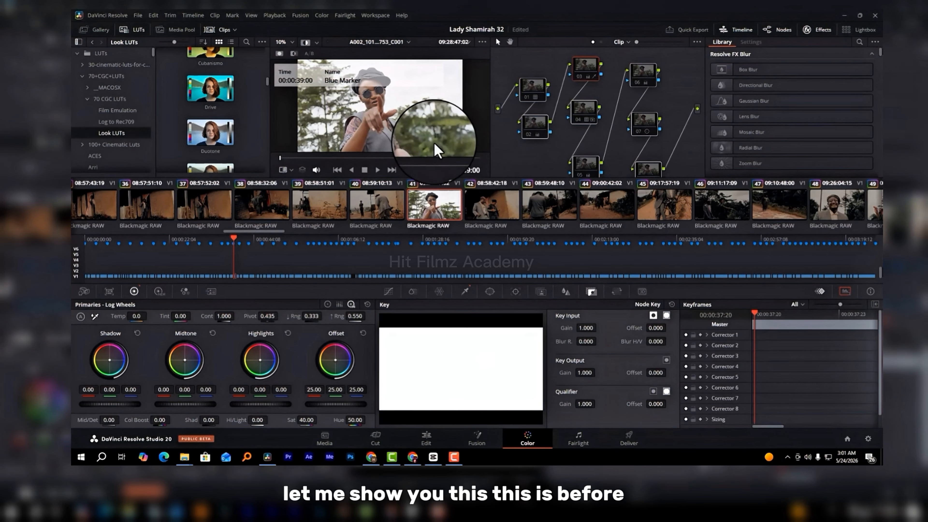
key("ctrl+f")
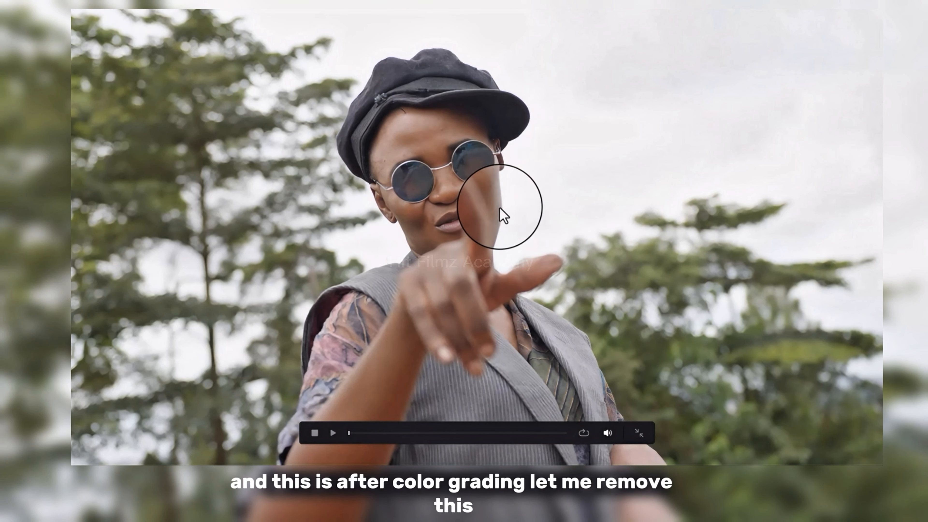
key("shift+d")
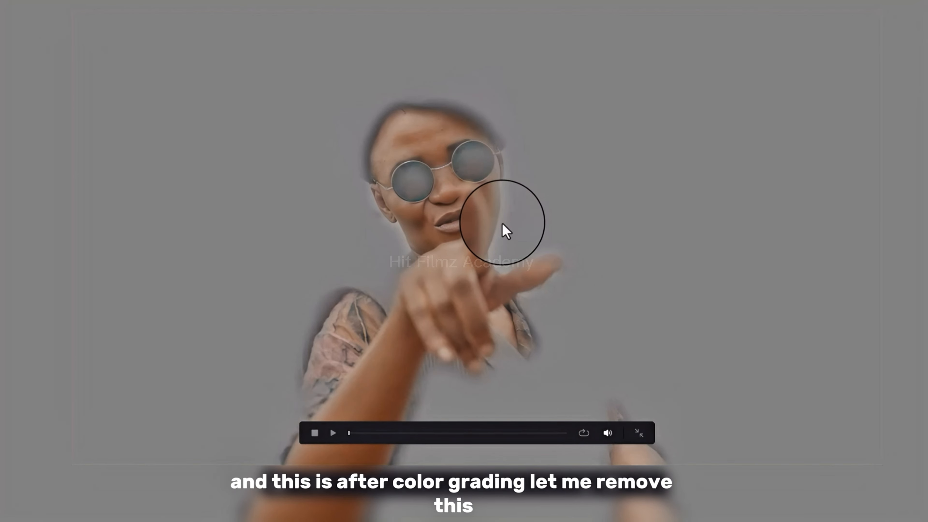
Step: Leave the full-screen view and turn off the Highlight display for node 03 in the viewer
key("shift+h")
key("shift+h")
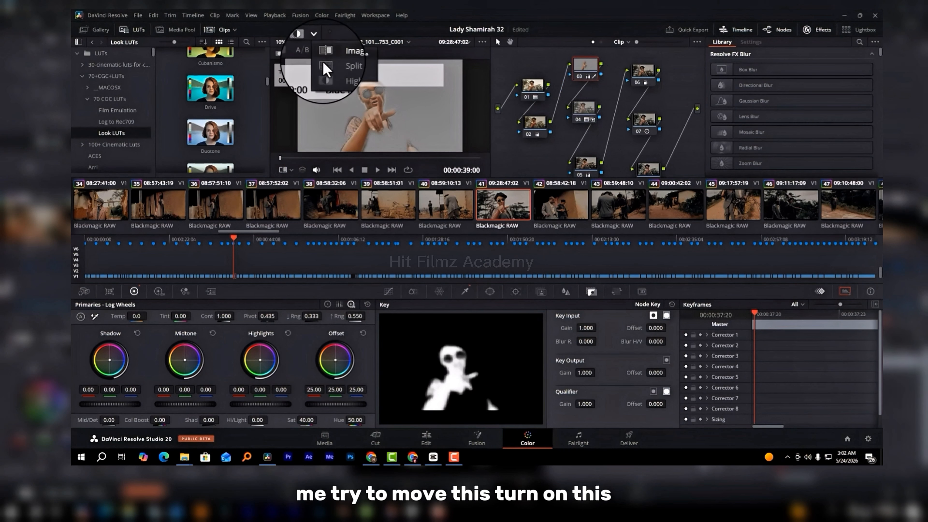
key("shift+h")
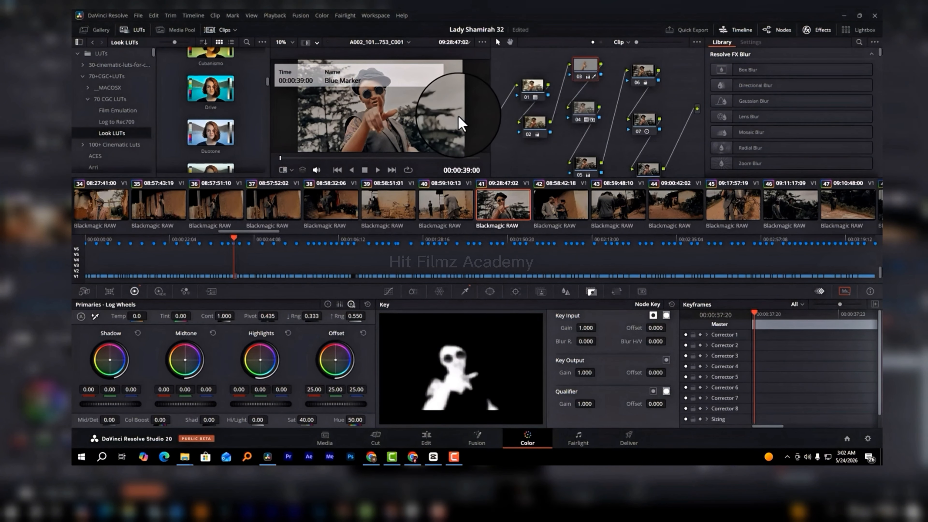
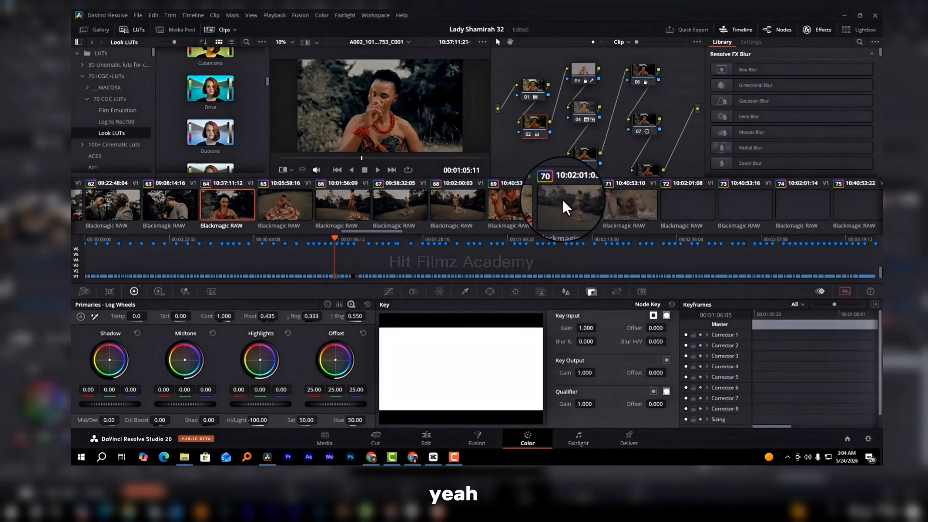
Step: Browse the daylight clips after clip 64 and open clip 83, the wide shot of the grassy field
scroll(566, 209, "down", 5)
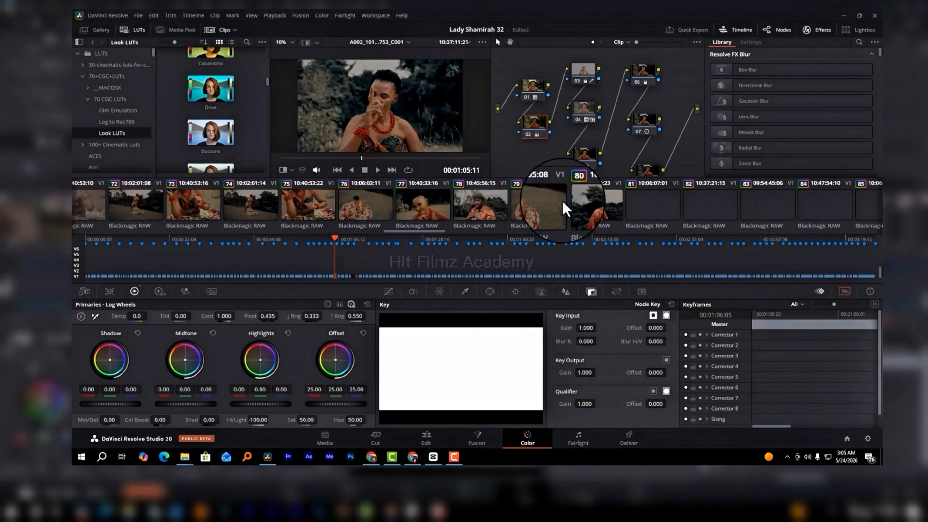
scroll(566, 208, "down", 2)
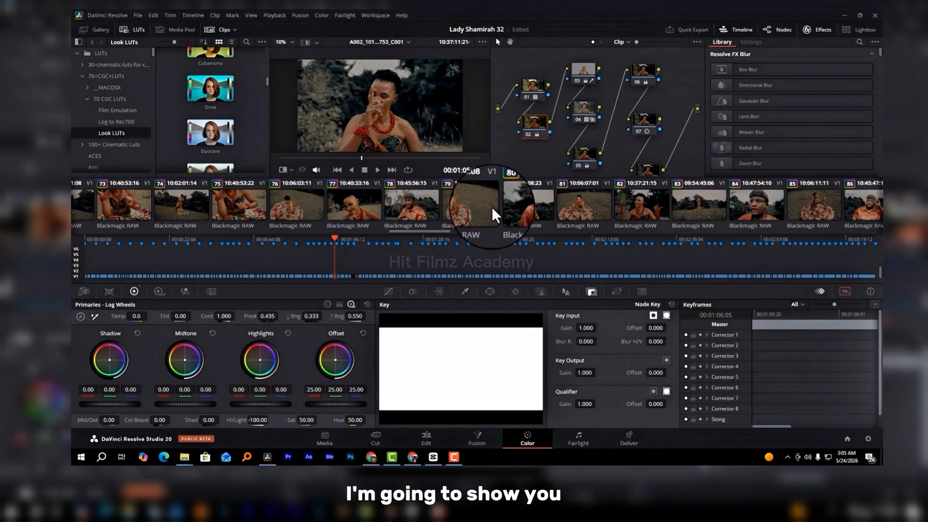
scroll(497, 210, "down", 1)
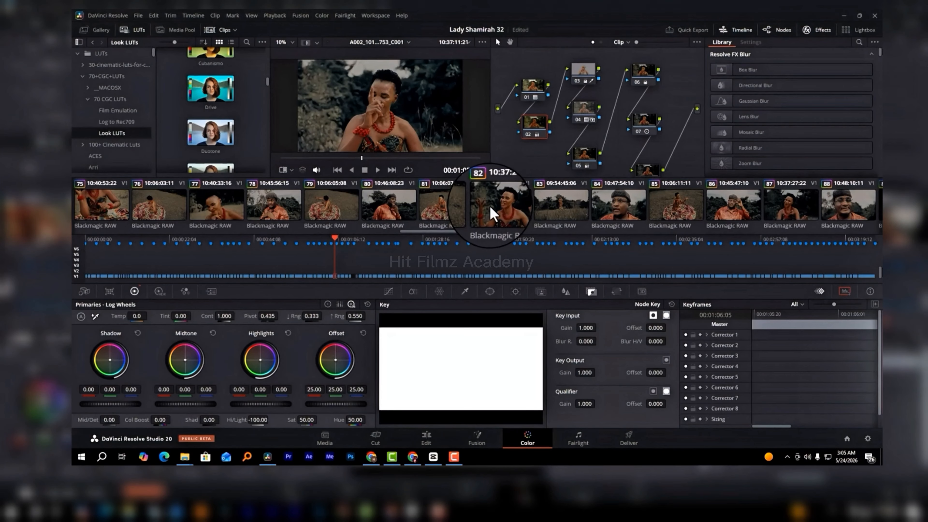
left_click(456, 207)
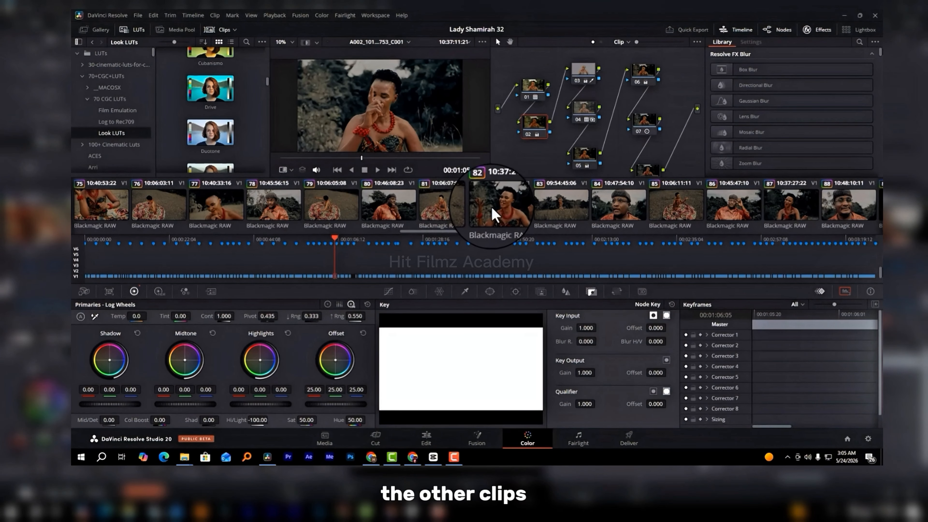
scroll(500, 207, "down", 1)
scroll(499, 205, "down", 1)
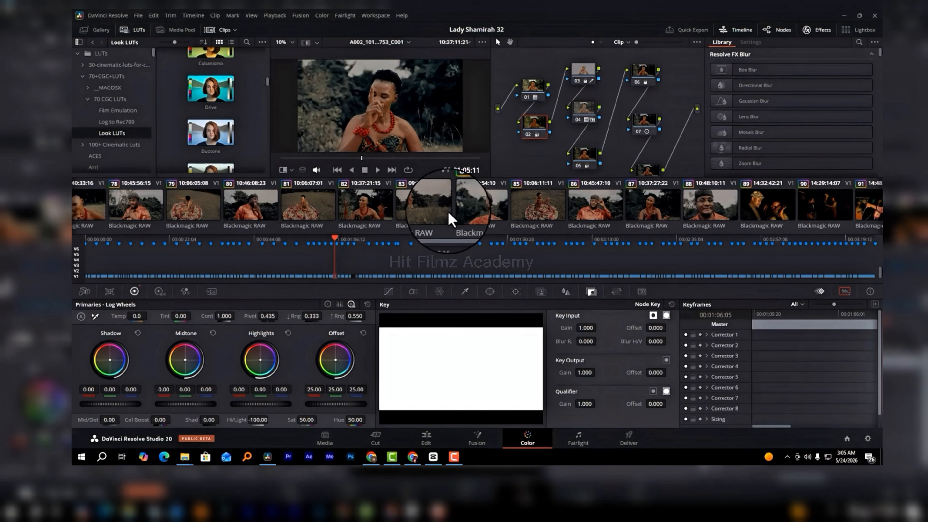
left_click(430, 209)
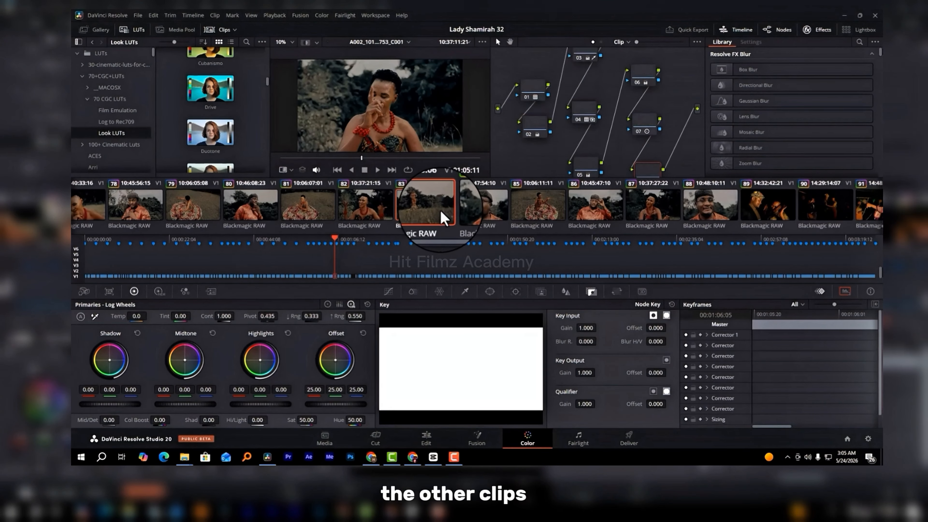
Step: View the graded daylight clips 84, 86 and 88 in turn
left_click(481, 216)
scroll(497, 216, "down", 1)
scroll(497, 210, "down", 1)
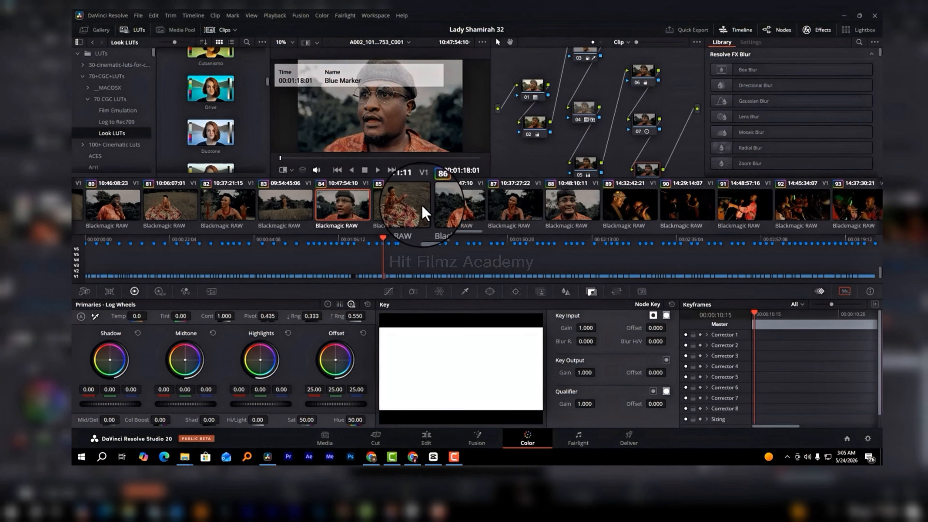
left_click(450, 212)
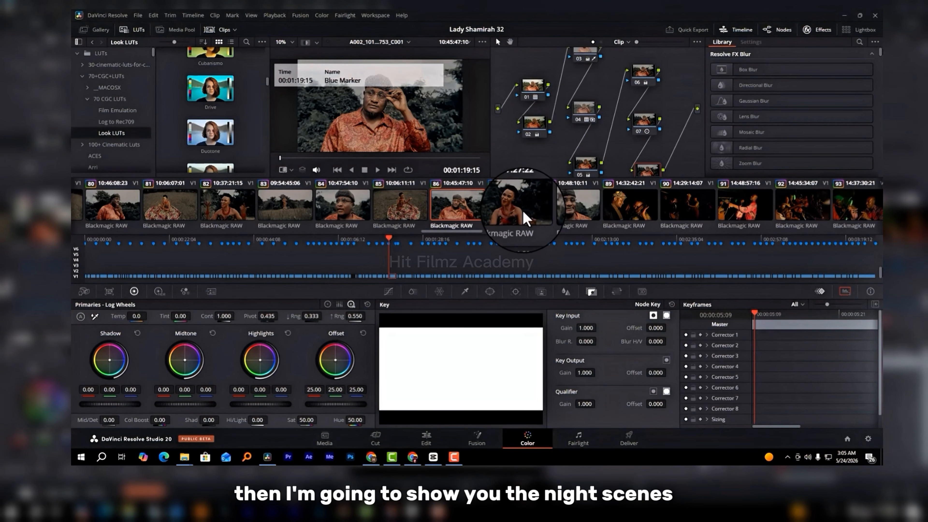
scroll(523, 211, "down", 1)
left_click(505, 209)
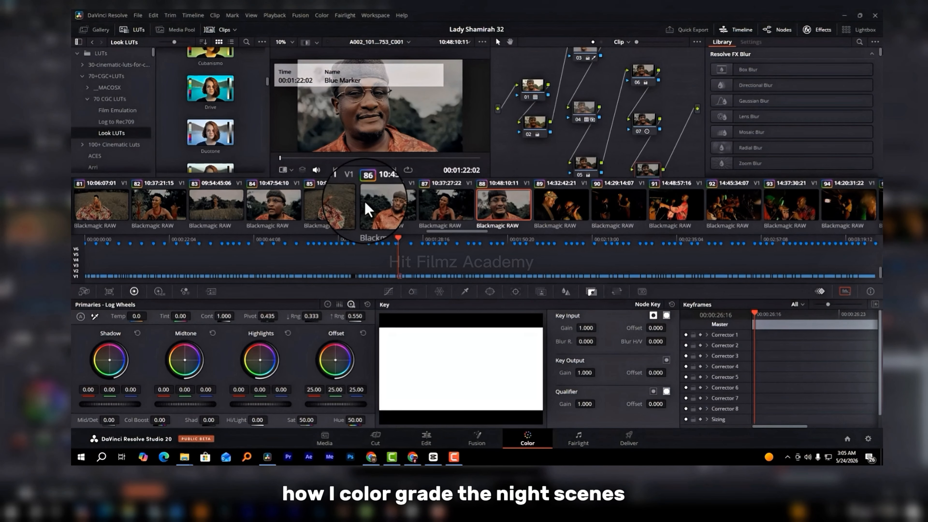
Step: Return to clip 86, select its nodes, and view its frame in the enlarged viewer with the grade bypassed
left_click(388, 213)
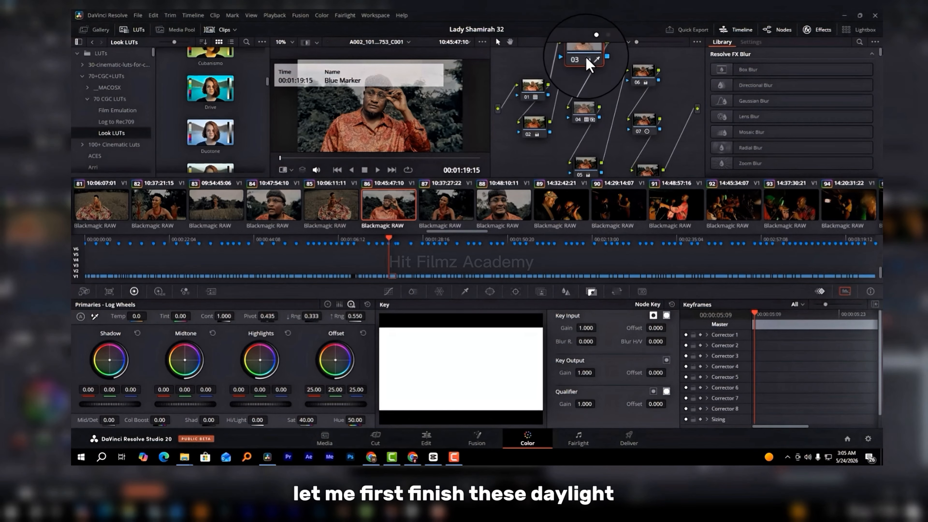
left_click(587, 77)
left_click_drag(679, 62, 541, 172)
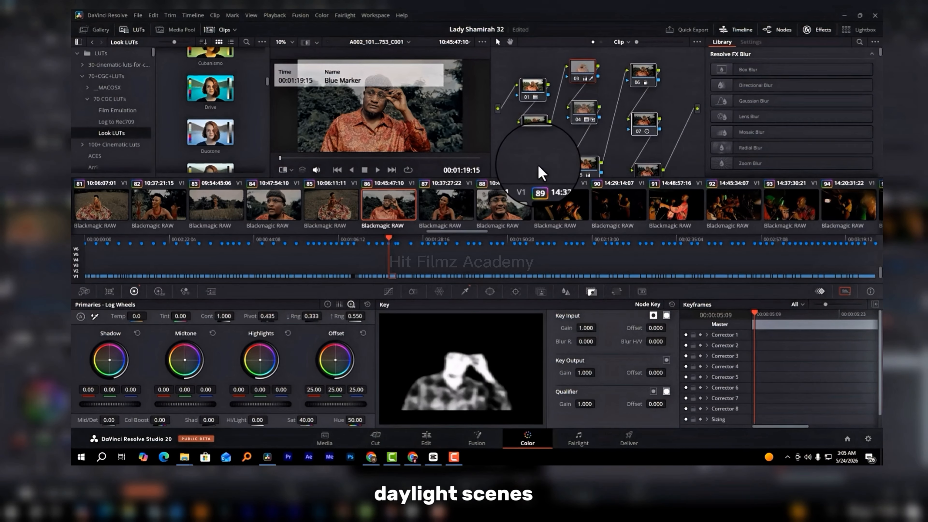
key("alt+f")
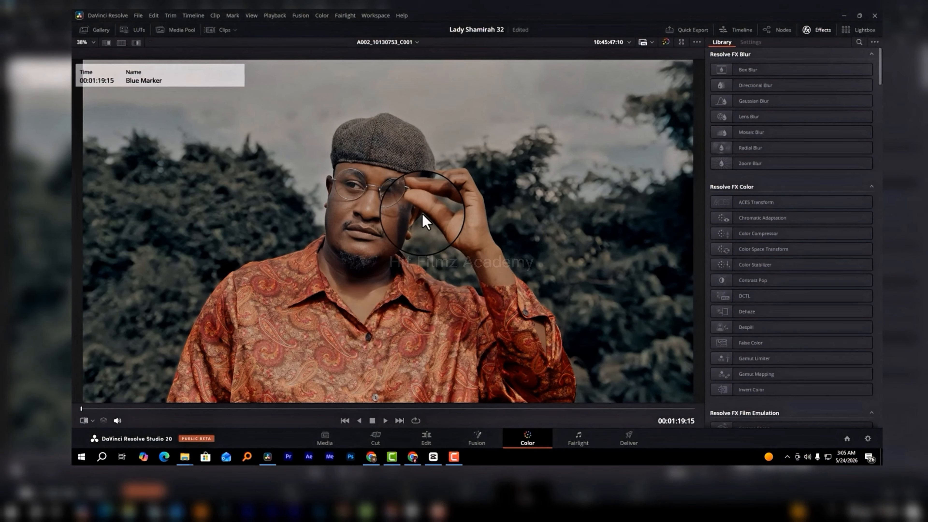
key("shift+d")
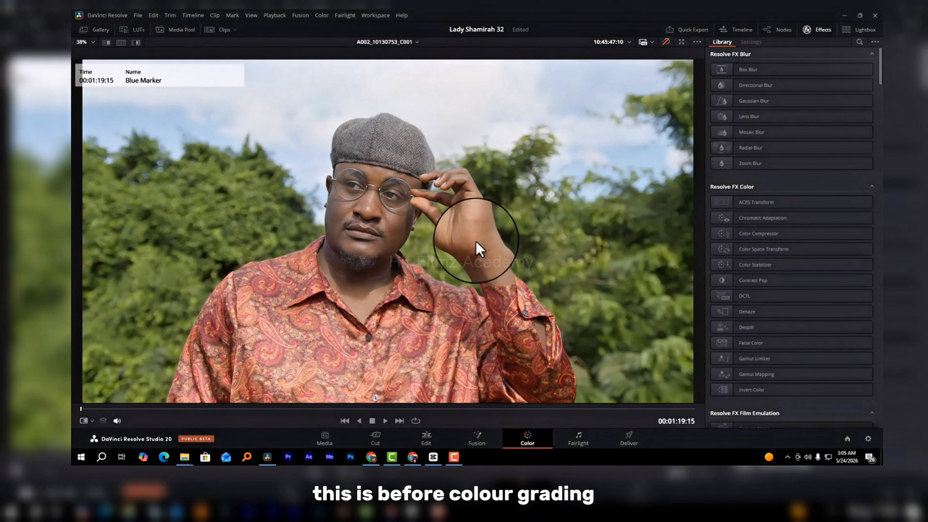
Step: Compare clip 86 and its scopes with the grade bypassed and enabled, finishing with the scopes moved away and the normal layout restored
left_click_drag(72, 107, 801, 86)
left_click_drag(582, 89, 607, 89)
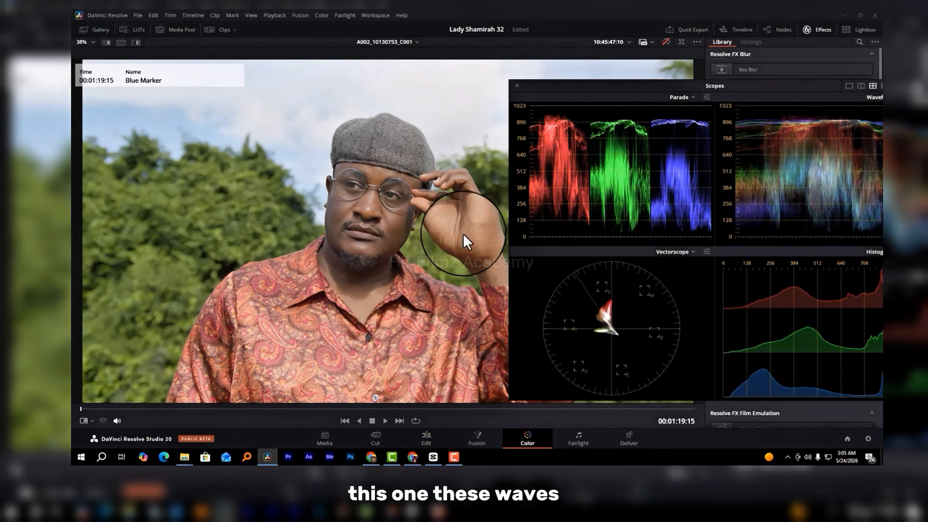
key("shift+d")
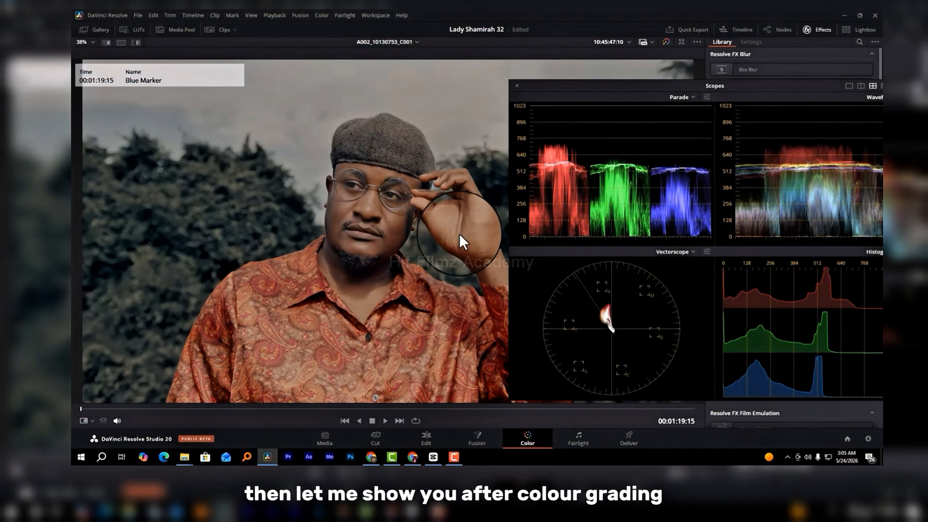
key("shift+d")
key("shift+d")
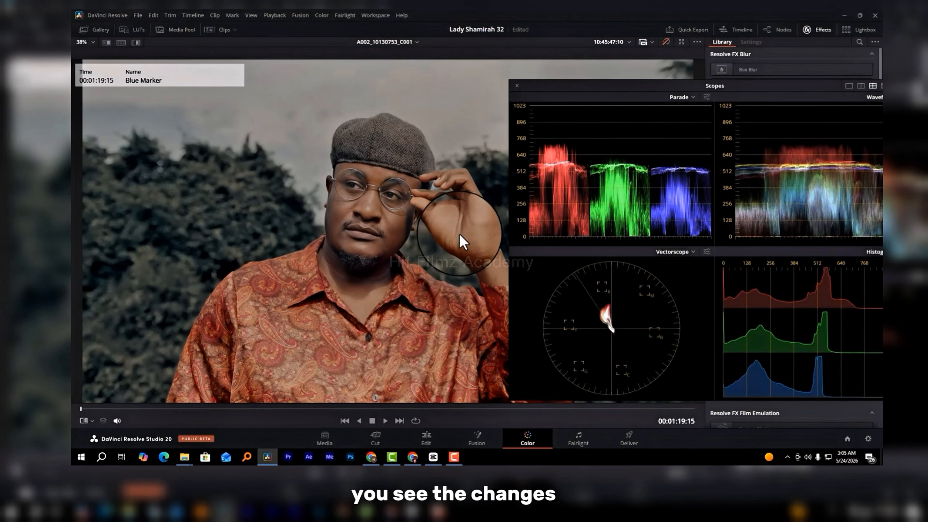
key("shift+d")
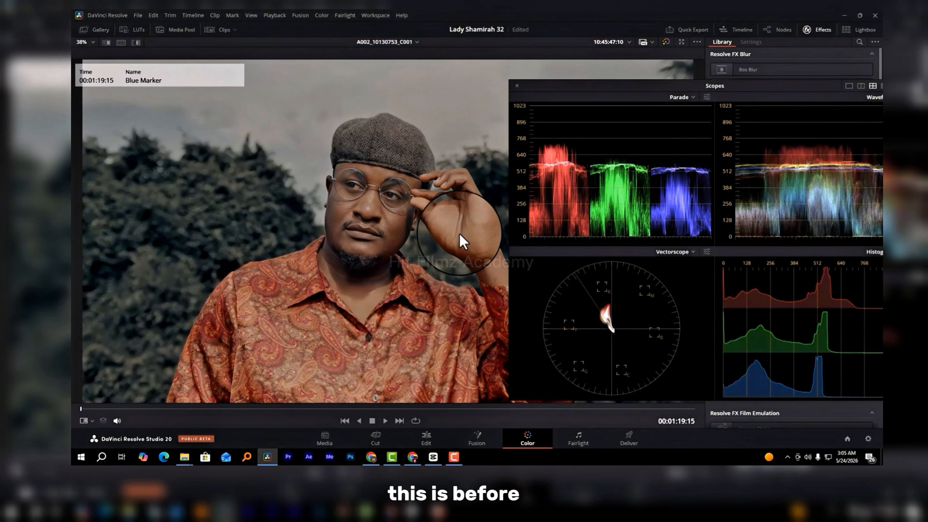
key("shift+d")
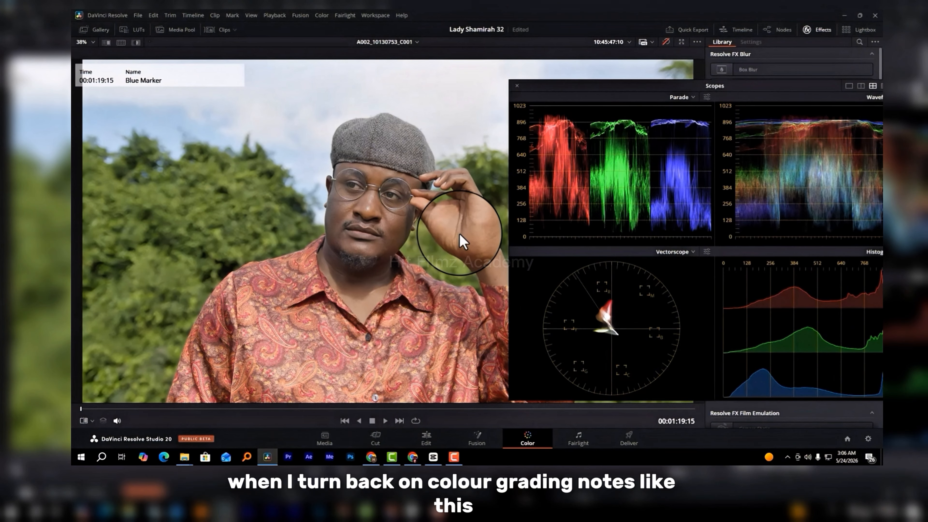
key("shift+d")
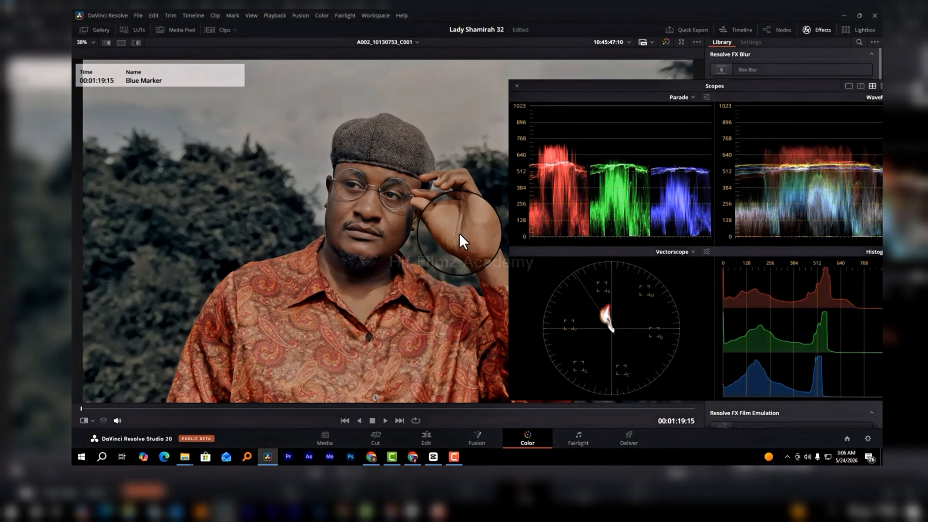
left_click_drag(558, 93, 72, 114)
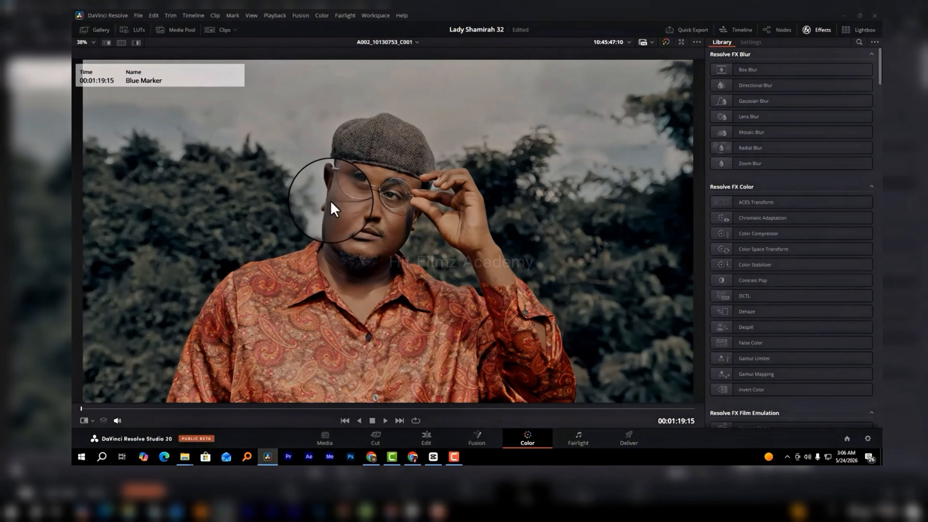
key("alt+f")
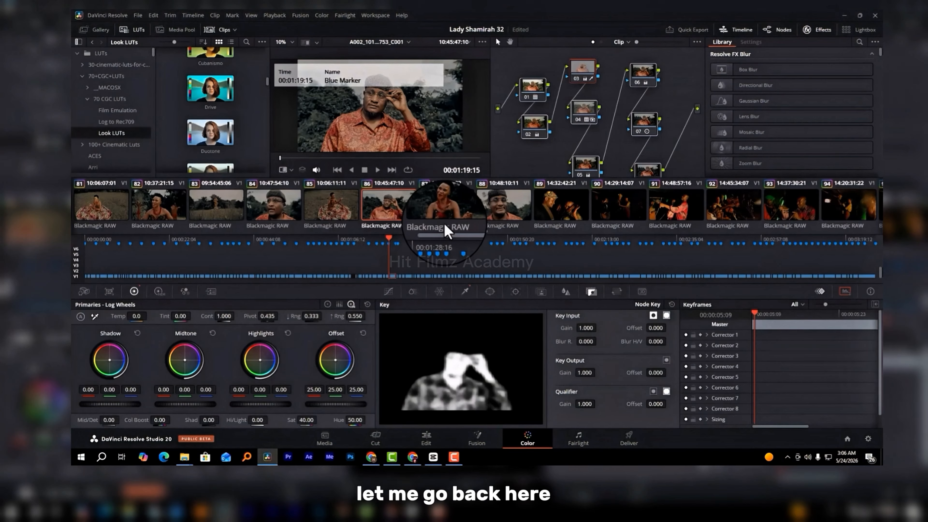
Step: Switch to night clip 98 and disable all three of its nodes
scroll(661, 211, "right", 3)
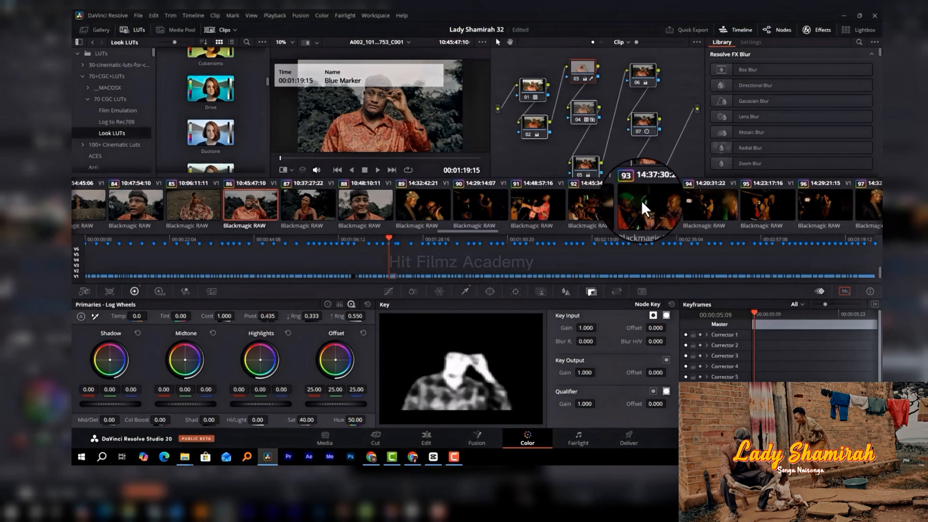
scroll(654, 205, "right", 2)
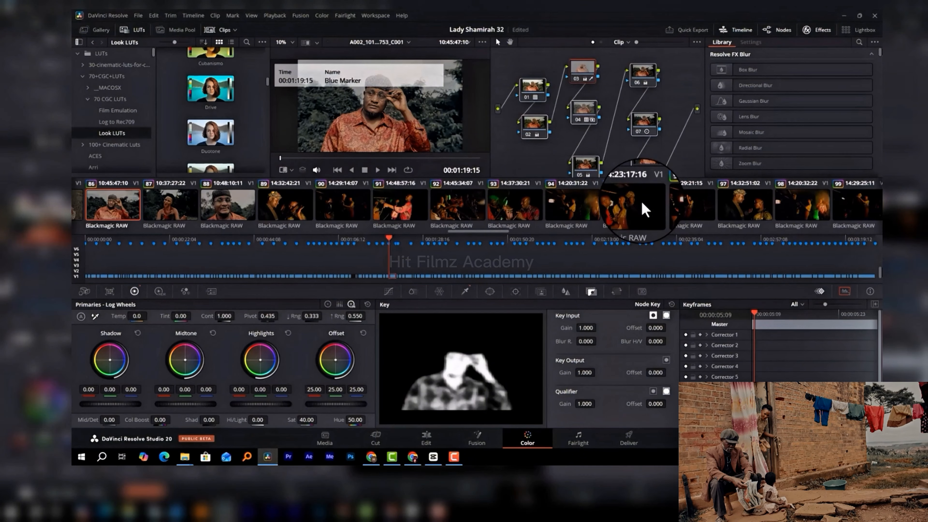
scroll(642, 203, "right", 1)
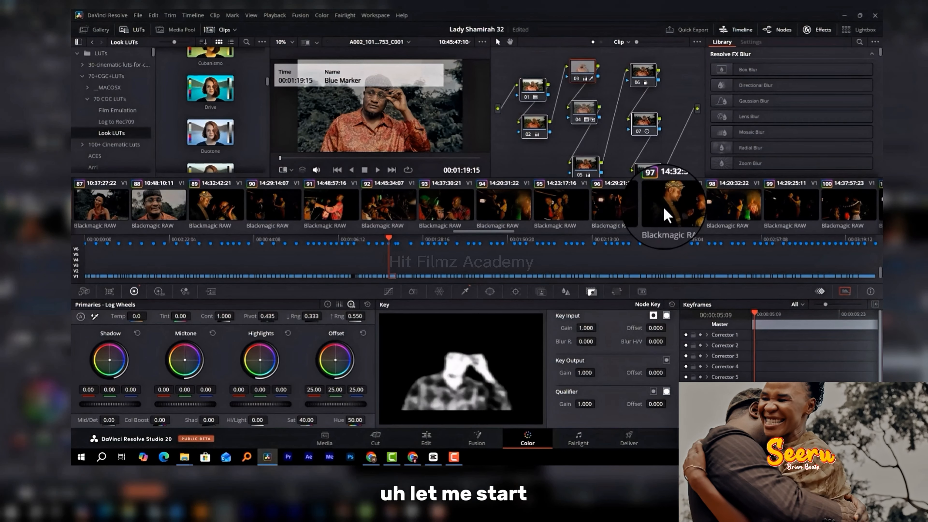
left_click(723, 216)
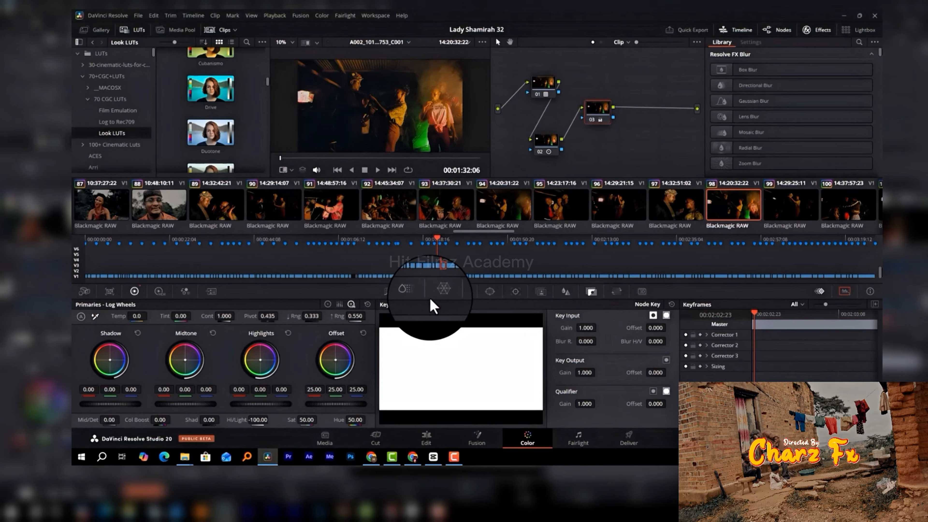
left_click_drag(547, 67, 602, 155)
key("ctrl+d")
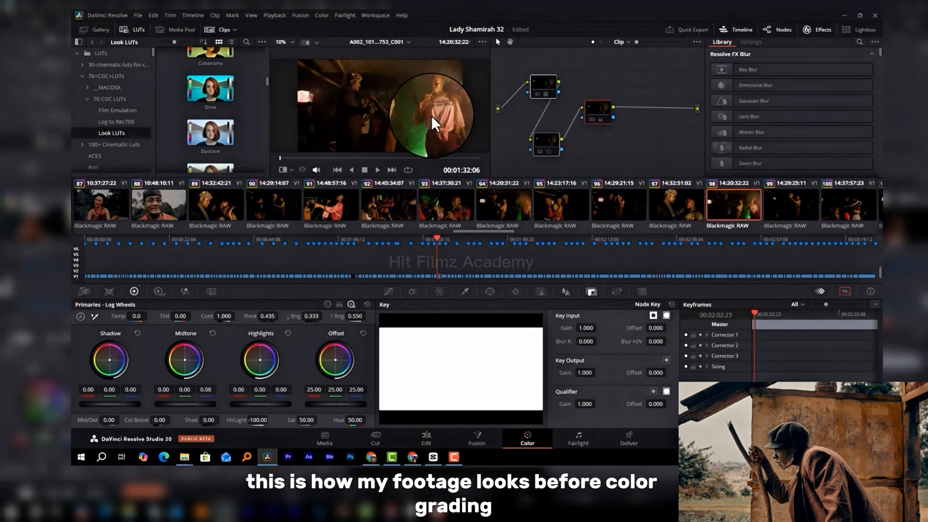
Step: Compare clip 98 full screen before and after grading, and leave the full-screen view
key("ctrl+f")
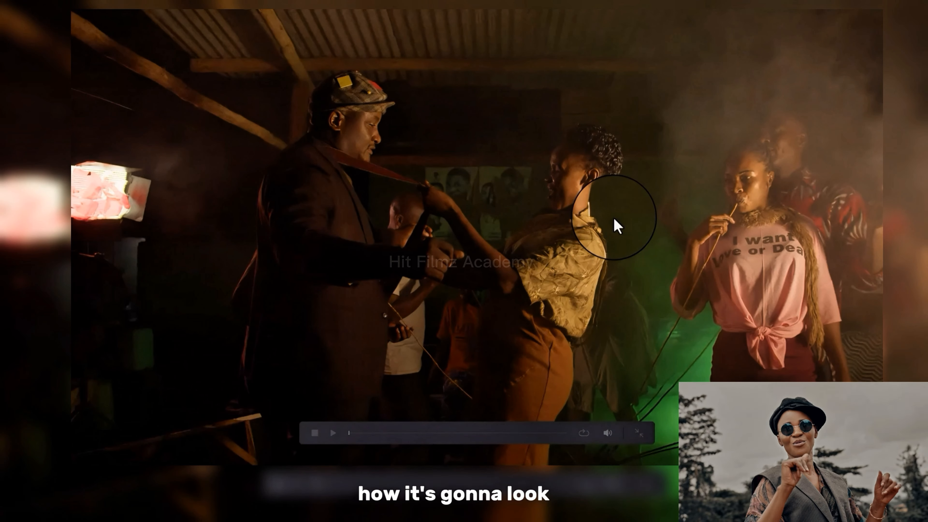
key("Escape")
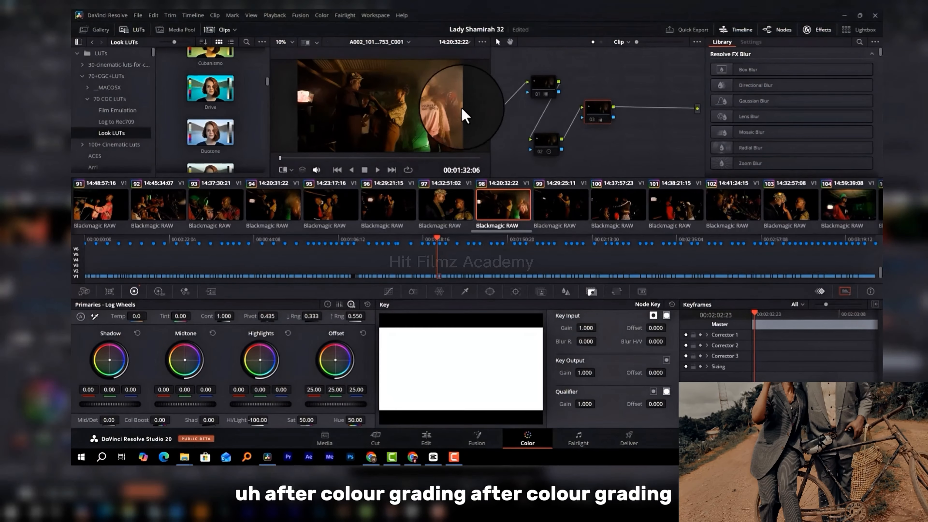
key("ctrl+f")
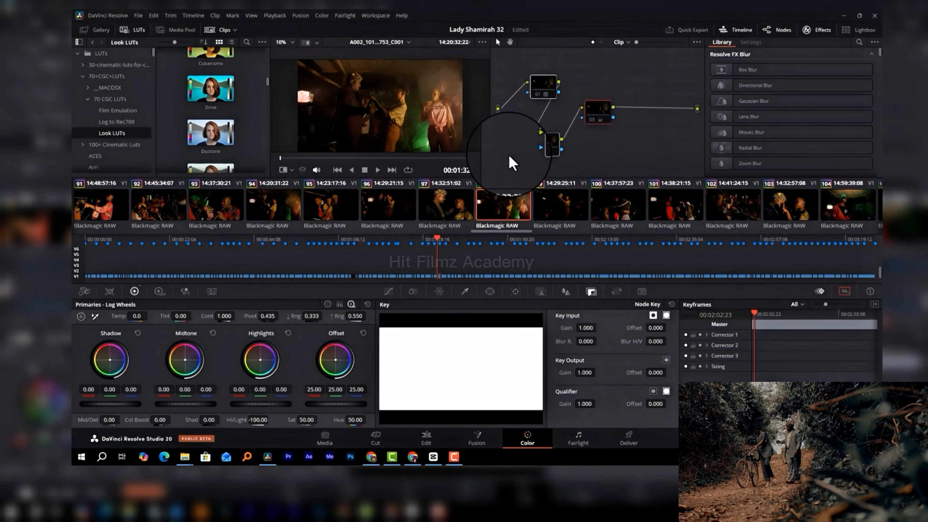
key("ctrl+d")
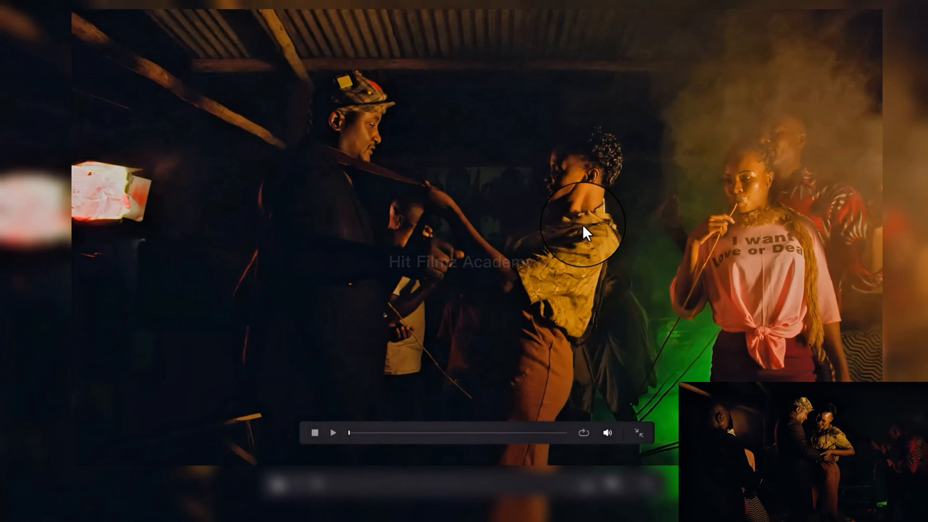
key("shift+d")
key("Escape")
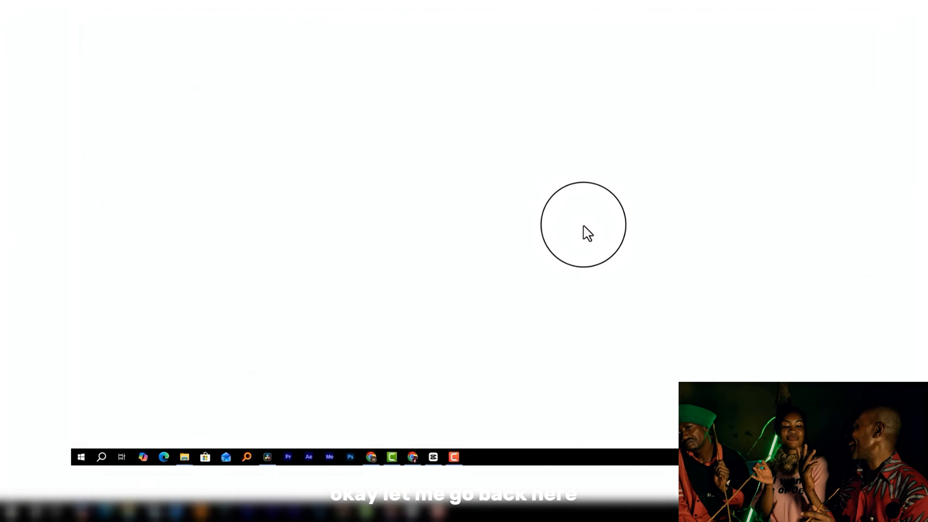
Step: Open night clip 103, the close-up of the couple, and compare it full screen with the grade off and on
scroll(594, 207, "down", 3)
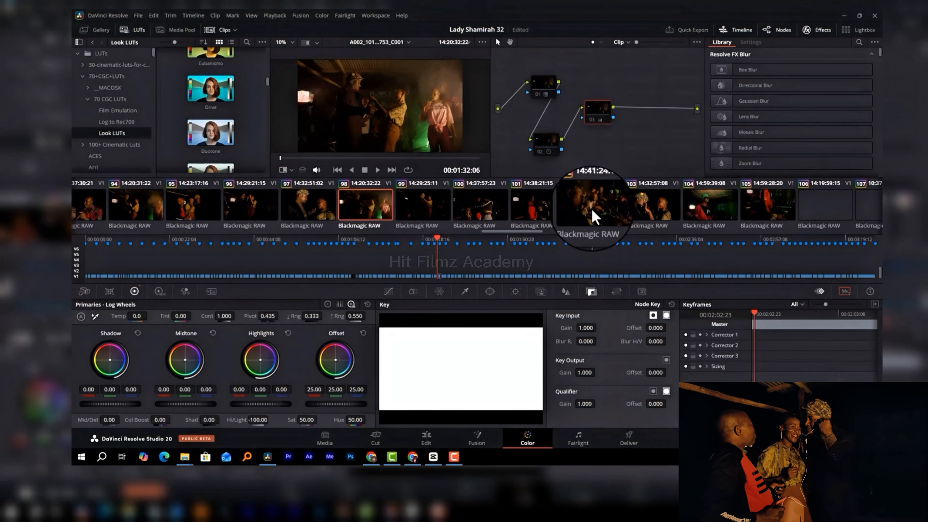
left_click(639, 207)
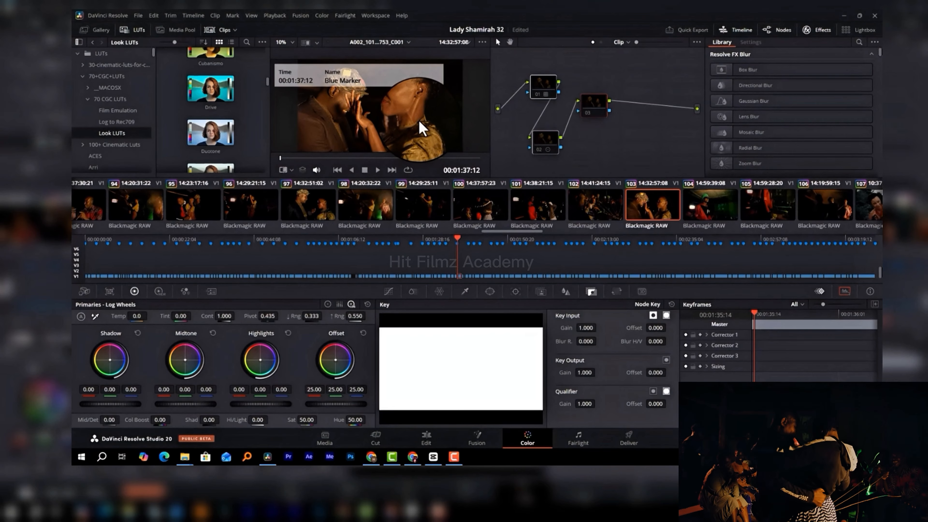
key("ctrl+f")
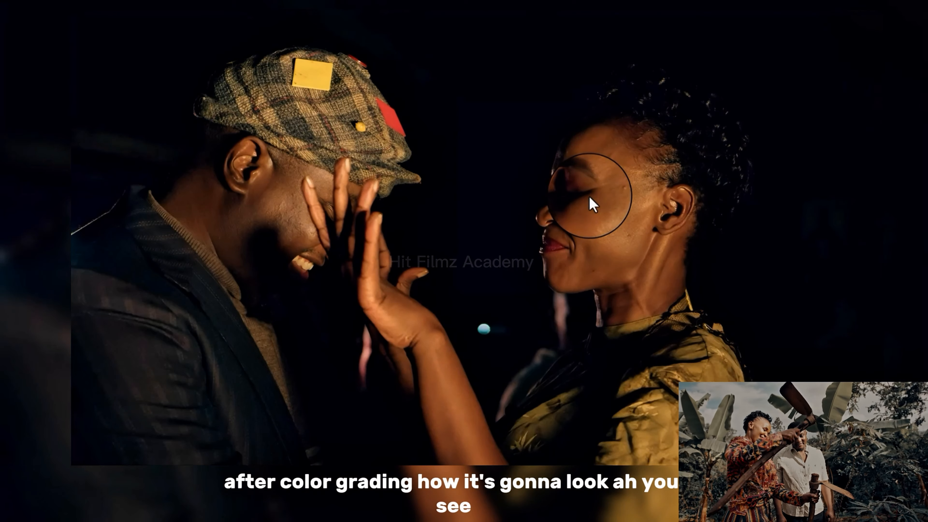
key("shift+d")
key("shift+d")
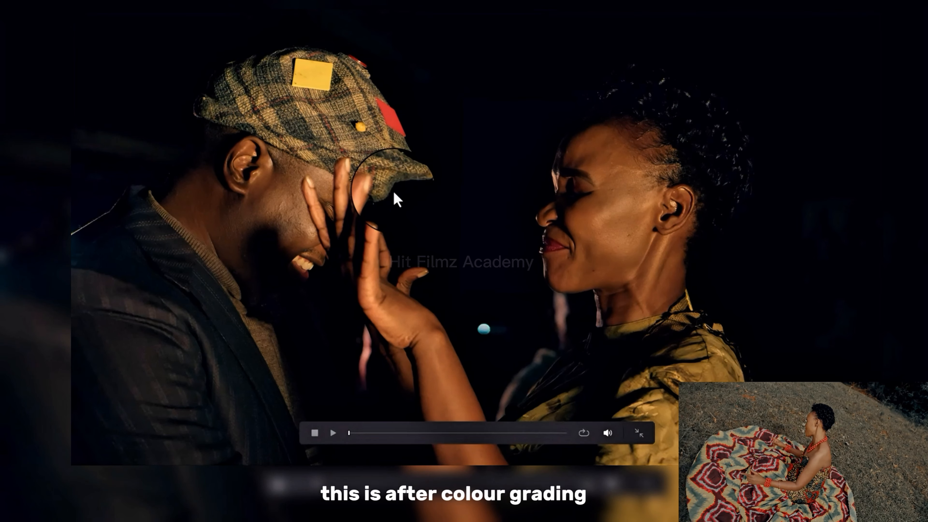
Step: Compare clip 103 full screen once more with its grade bypassed and restored, and leave the full-screen view
key("shift+d")
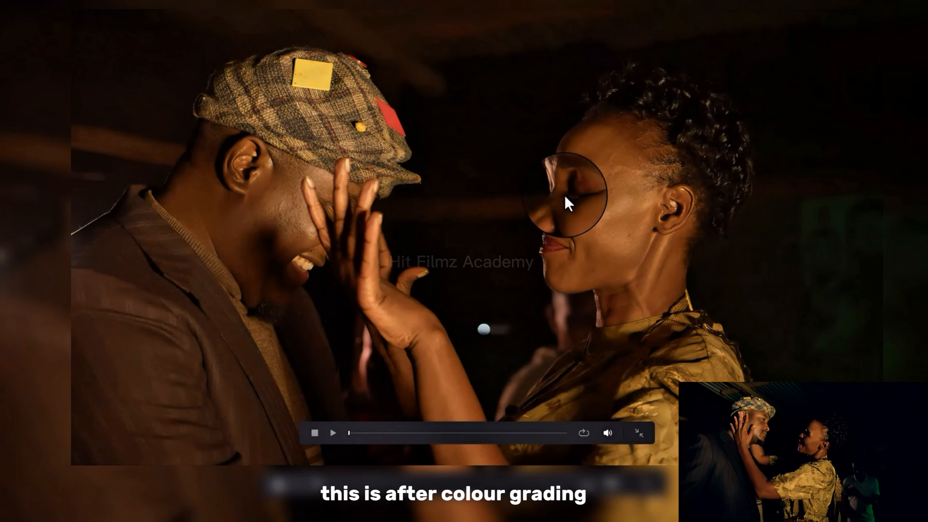
key("shift+d")
key("Escape")
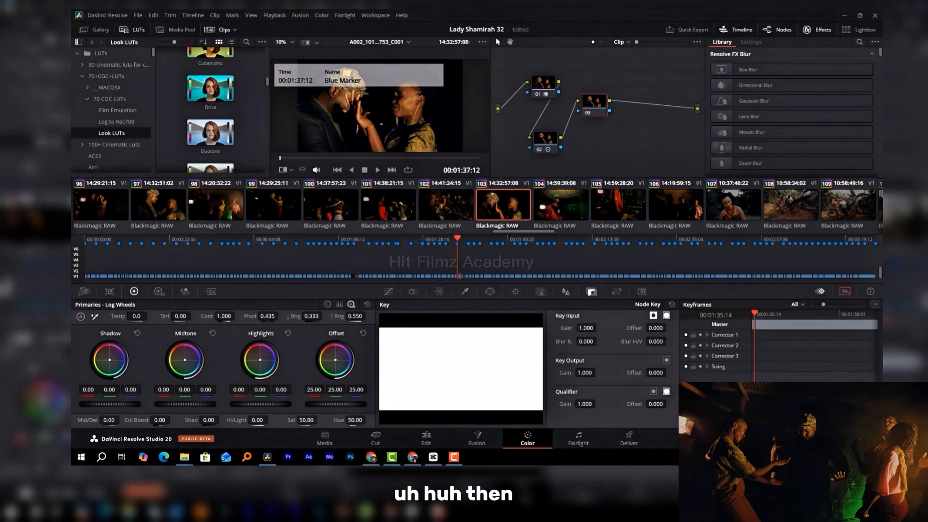
Step: Bring the video scopes into view and compare clip 103's parade, waveform, vectorscope and histogram with the grade bypassed and enabled
left_click_drag(73, 158, 772, 127)
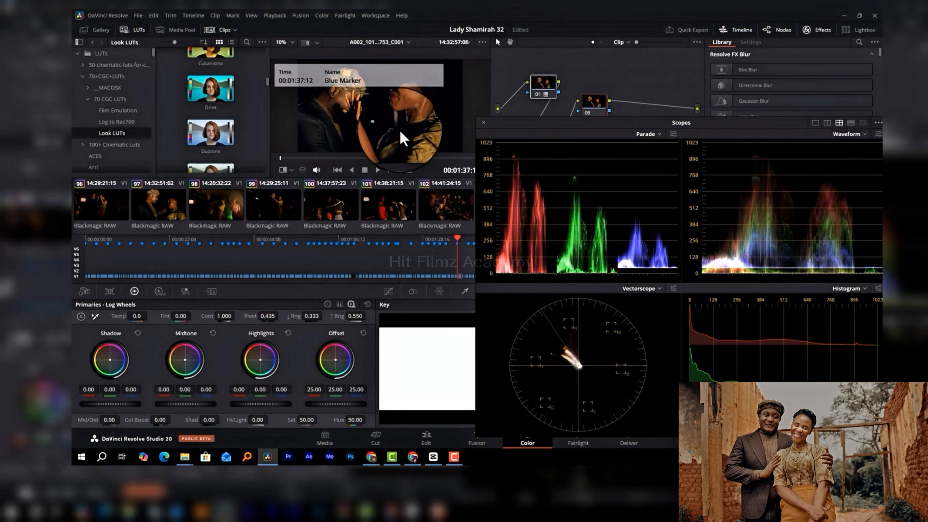
key("alt+d")
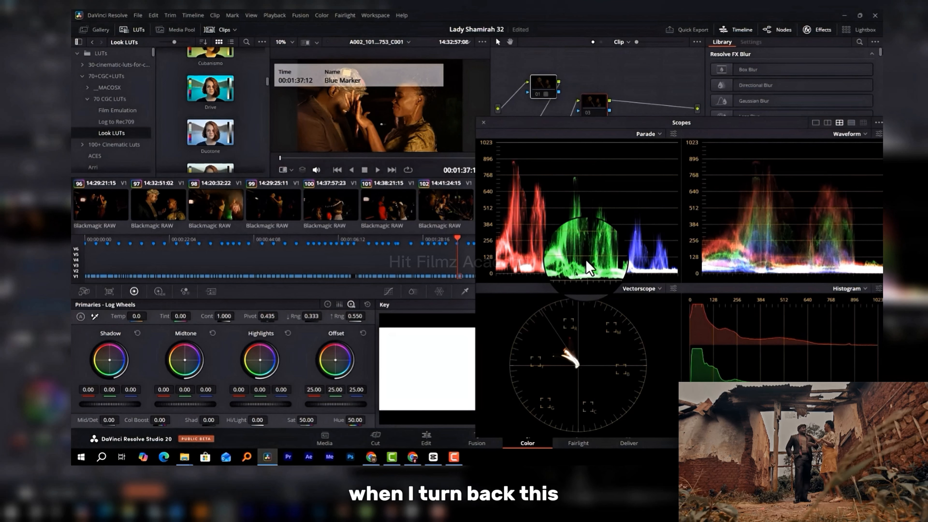
key("alt+d")
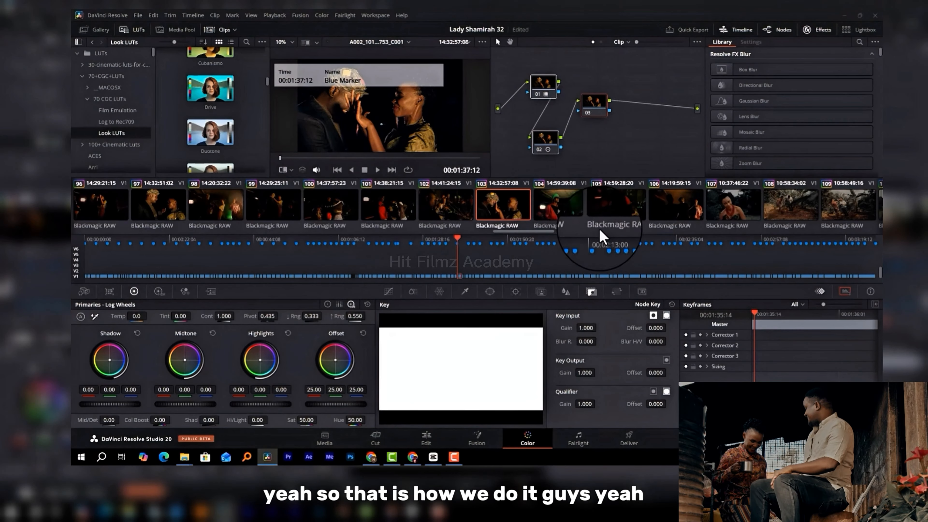
Step: Browse the clip thumbnails beyond clip 103 up to about clip 170 to review the graded daylight and night shots
scroll(600, 227, "down", 5)
scroll(598, 221, "down", 3)
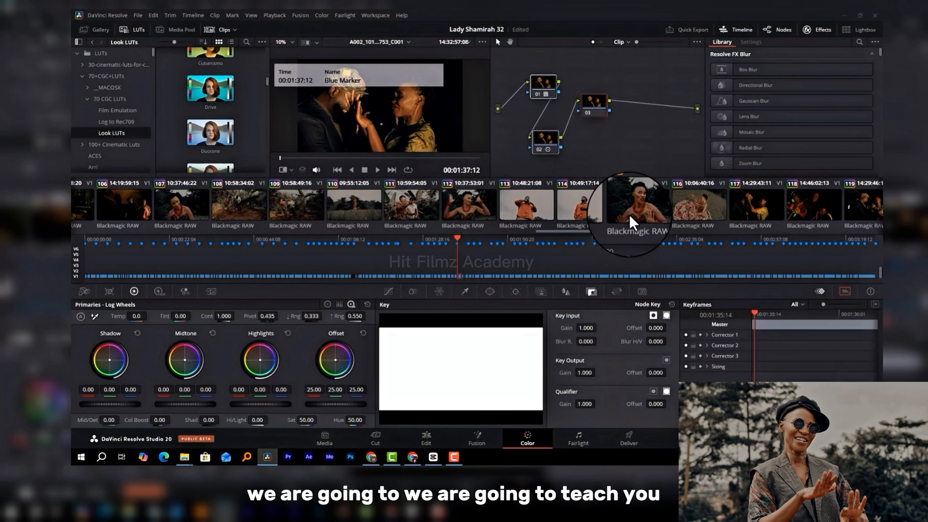
scroll(627, 216, "down", 3)
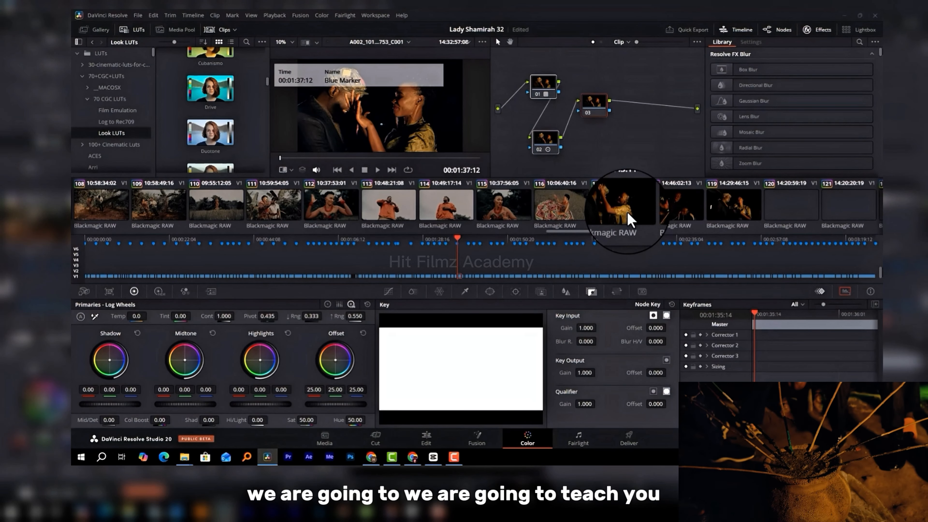
scroll(628, 215, "down", 5)
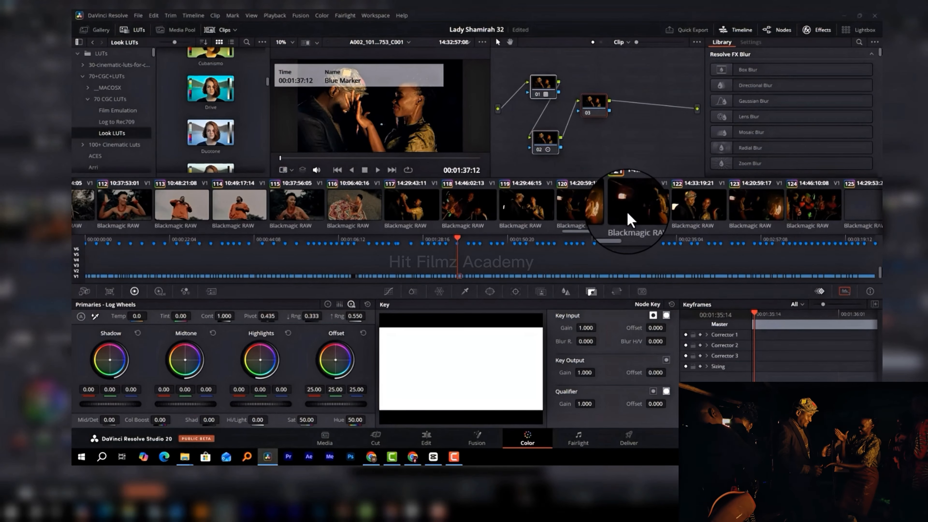
scroll(627, 211, "down", 7)
scroll(627, 211, "down", 7)
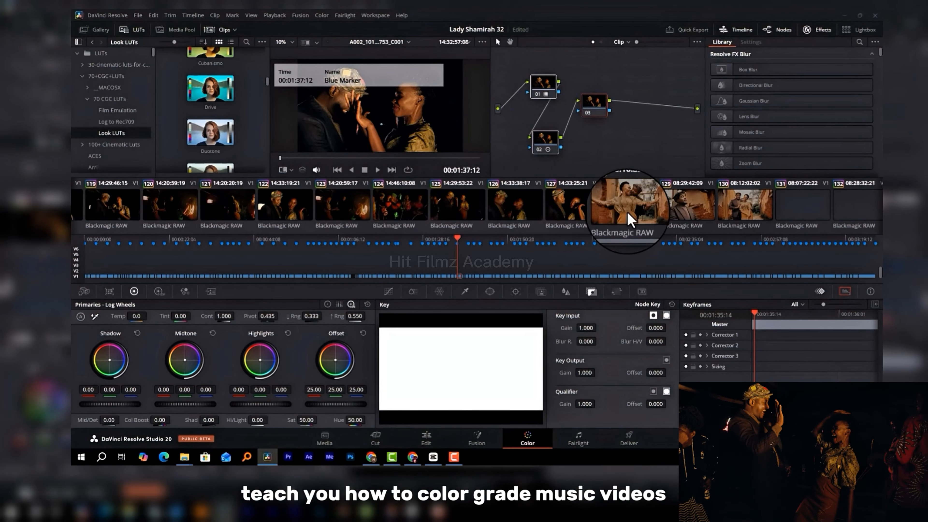
scroll(628, 212, "down", 1)
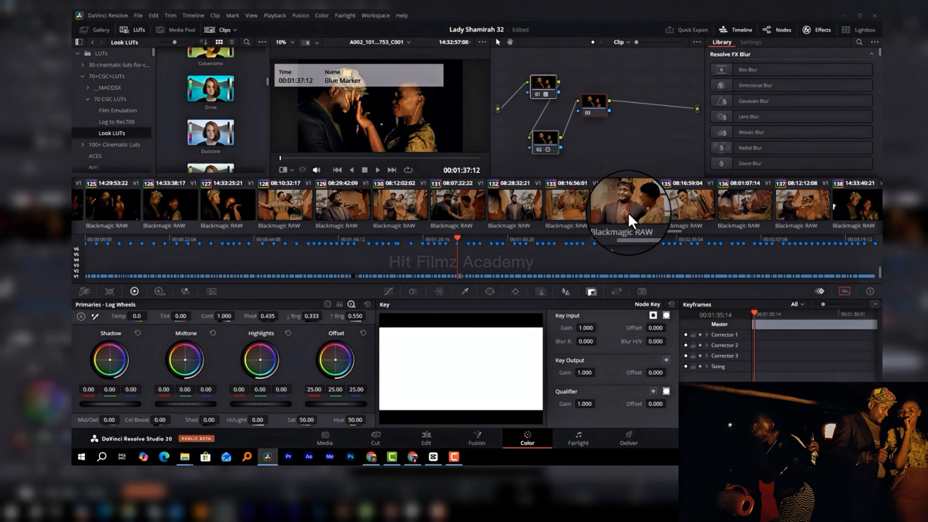
scroll(633, 221, "down", 1)
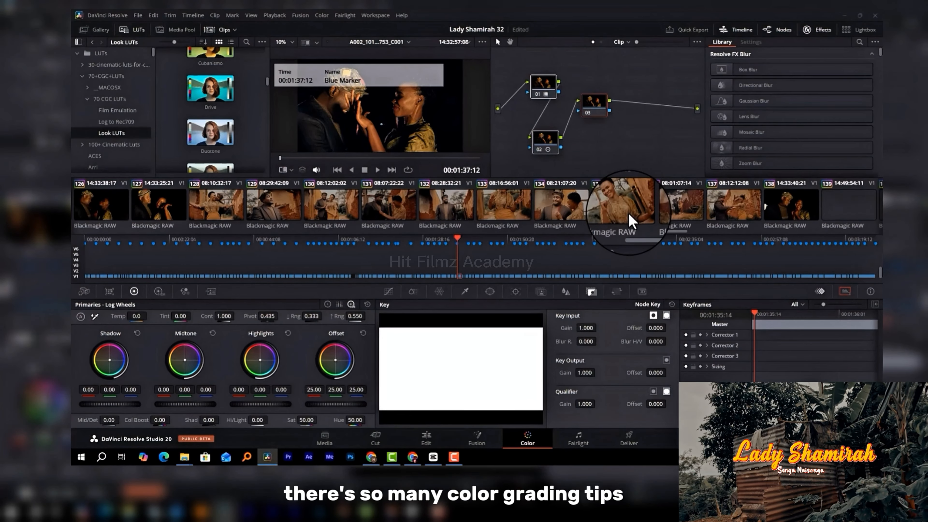
scroll(633, 220, "down", 3)
scroll(631, 220, "down", 1)
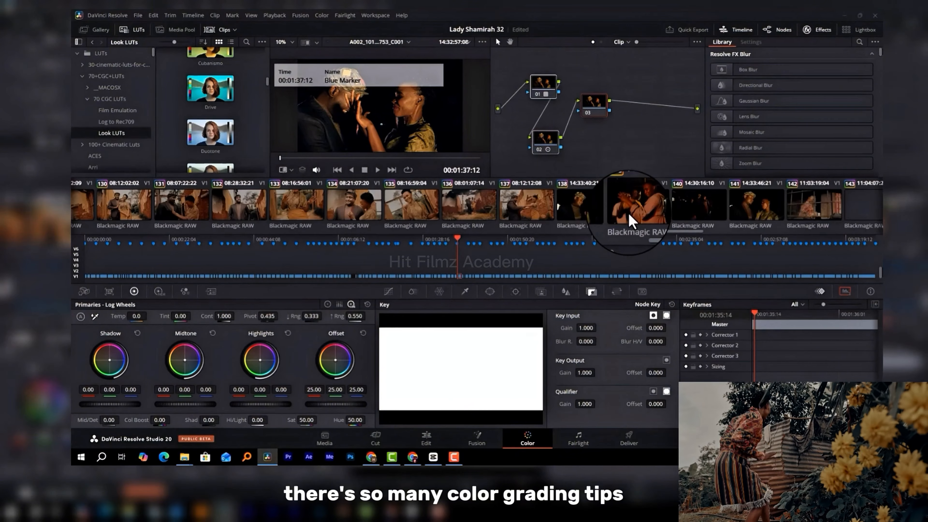
scroll(631, 220, "down", 2)
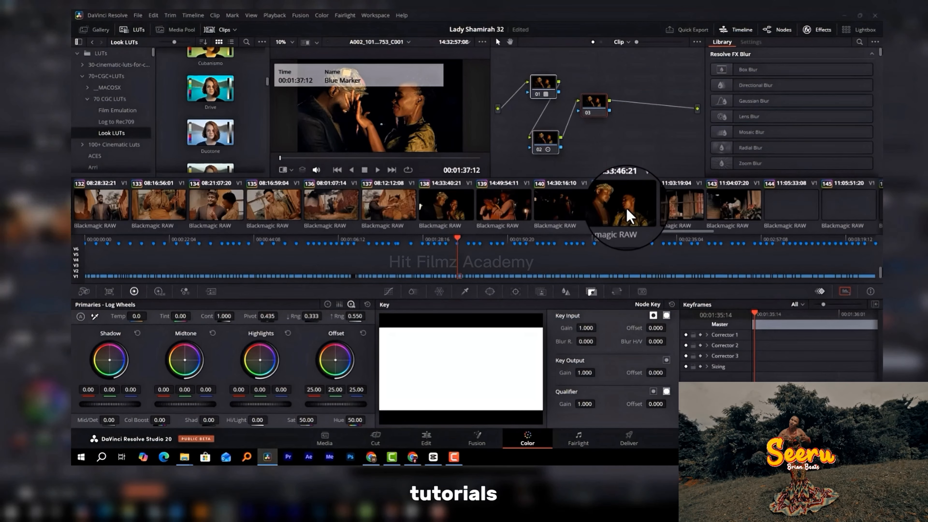
scroll(629, 216, "down", 2)
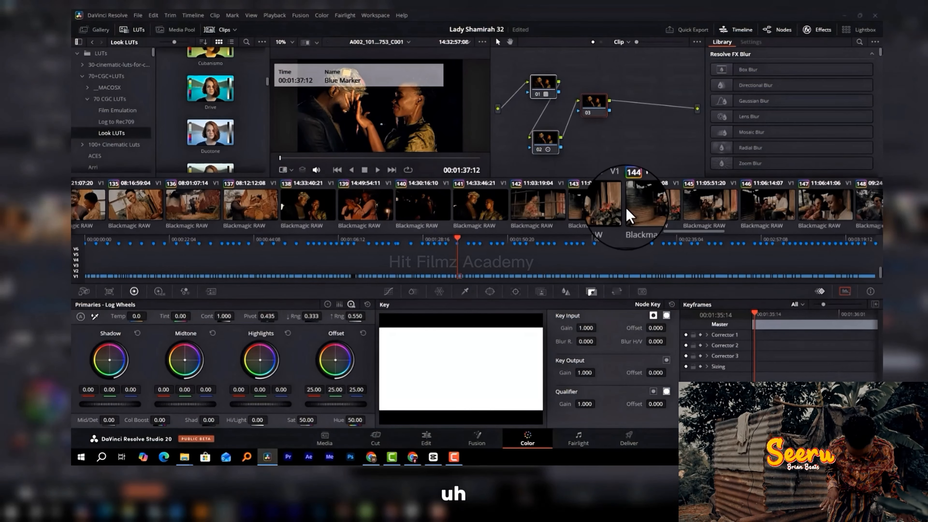
scroll(629, 217, "down", 2)
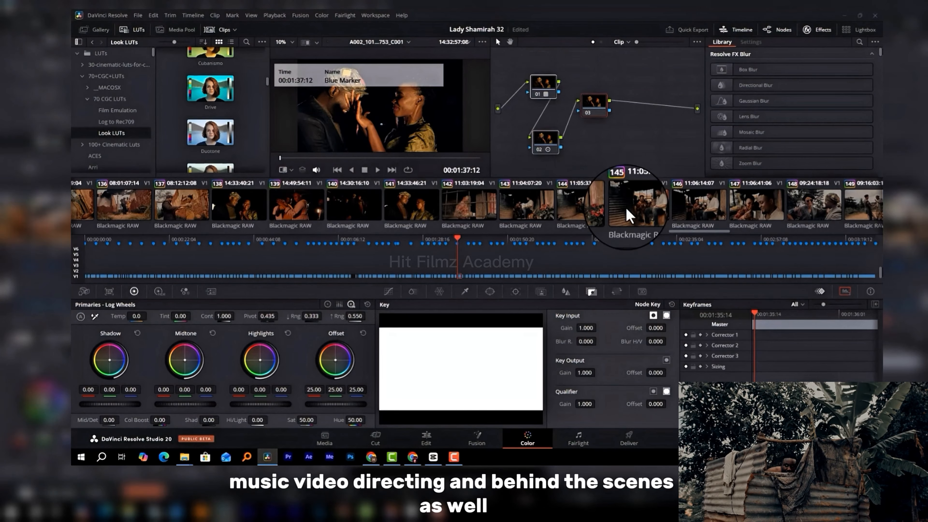
scroll(626, 208, "down", 2)
scroll(627, 208, "down", 2)
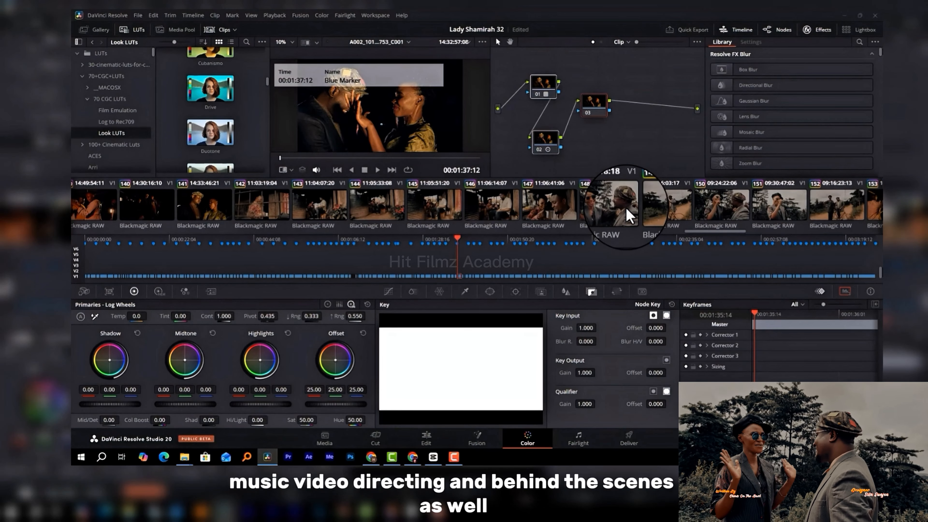
scroll(627, 207, "down", 2)
scroll(626, 211, "down", 2)
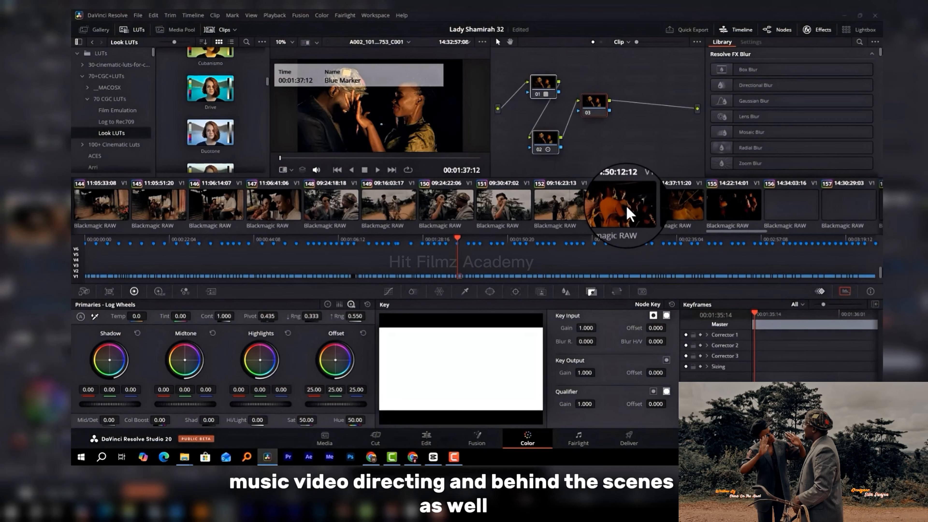
scroll(626, 212, "down", 2)
scroll(626, 207, "down", 1)
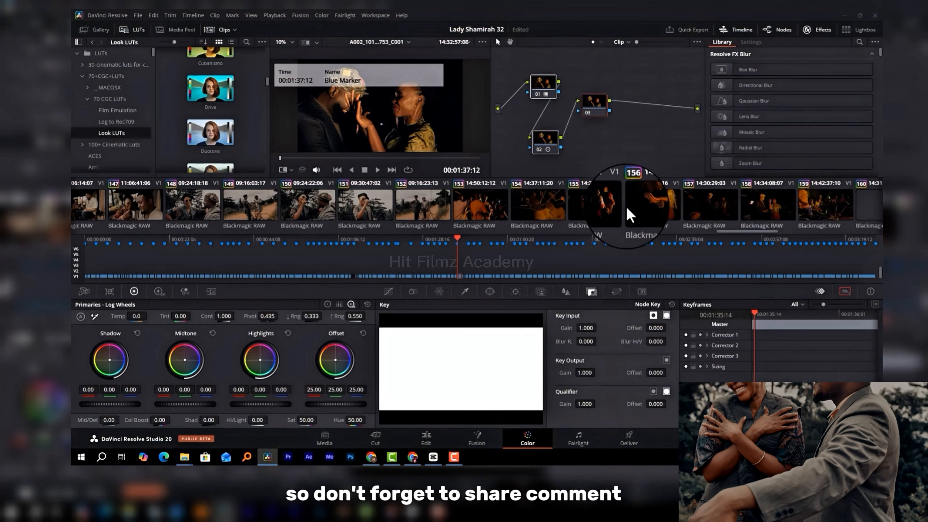
scroll(627, 212, "down", 2)
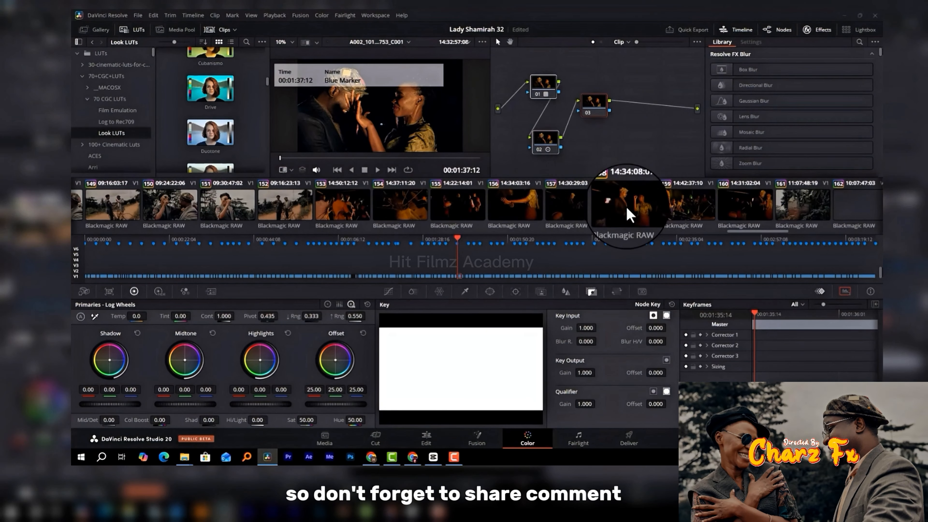
scroll(626, 207, "down", 1)
scroll(627, 207, "down", 1)
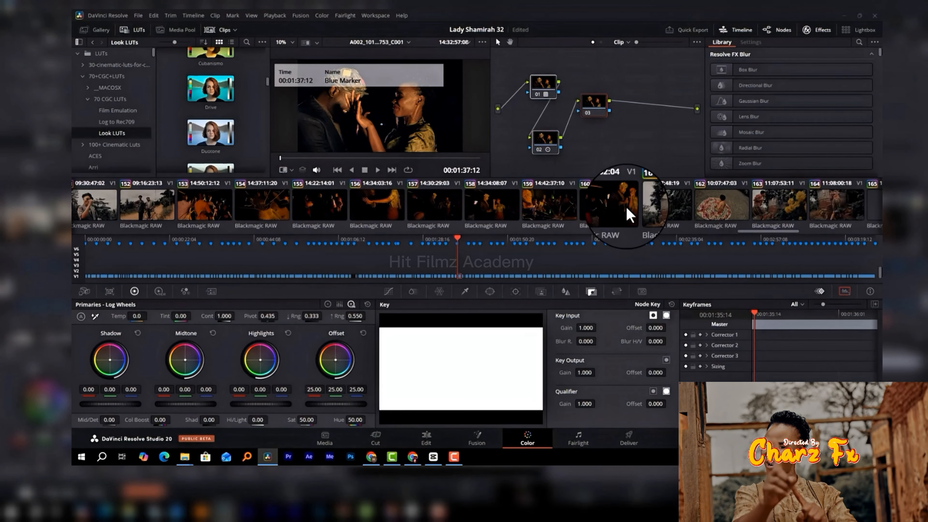
scroll(627, 207, "down", 1)
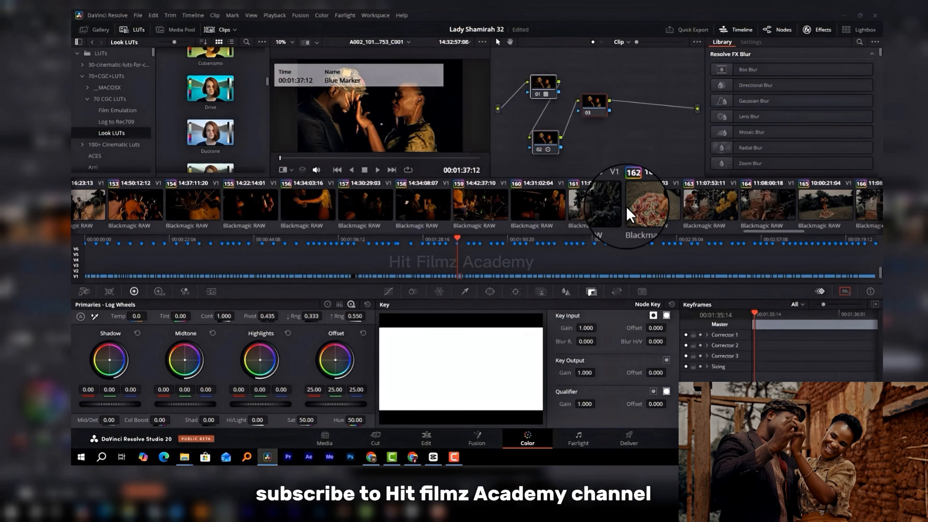
scroll(626, 214, "down", 4)
scroll(629, 215, "down", 3)
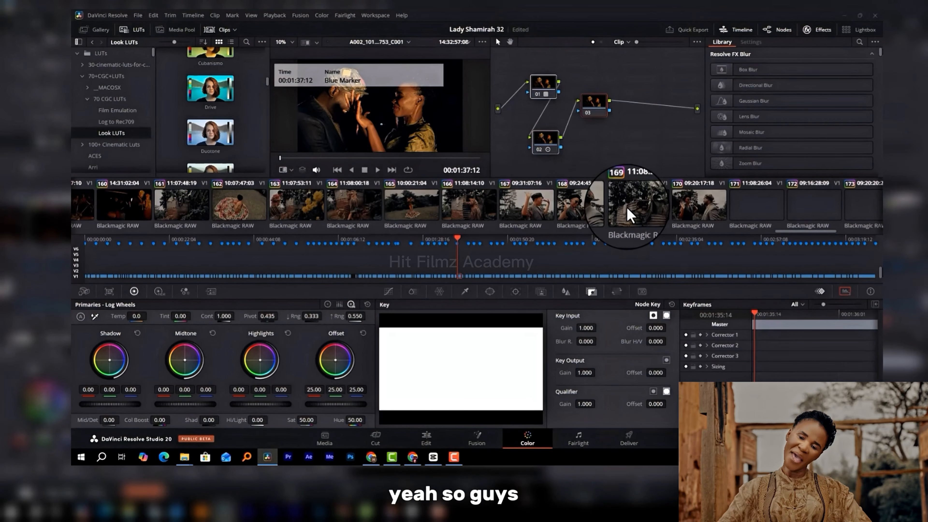